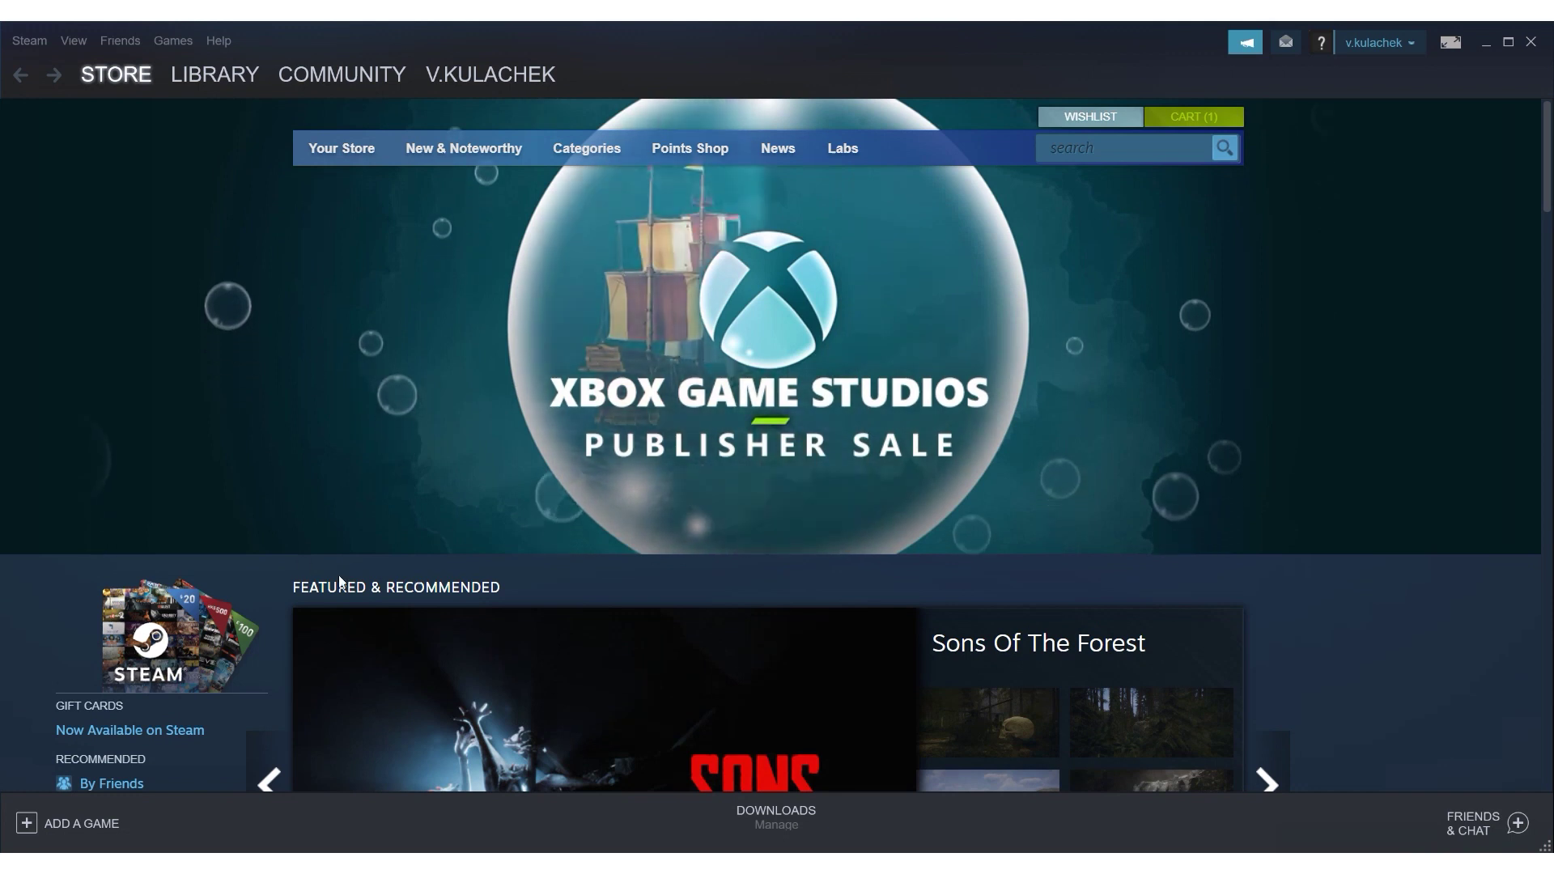
Look through the store front page, from the featured games down to the updates and offers and back.
mouse_move(449, 162)
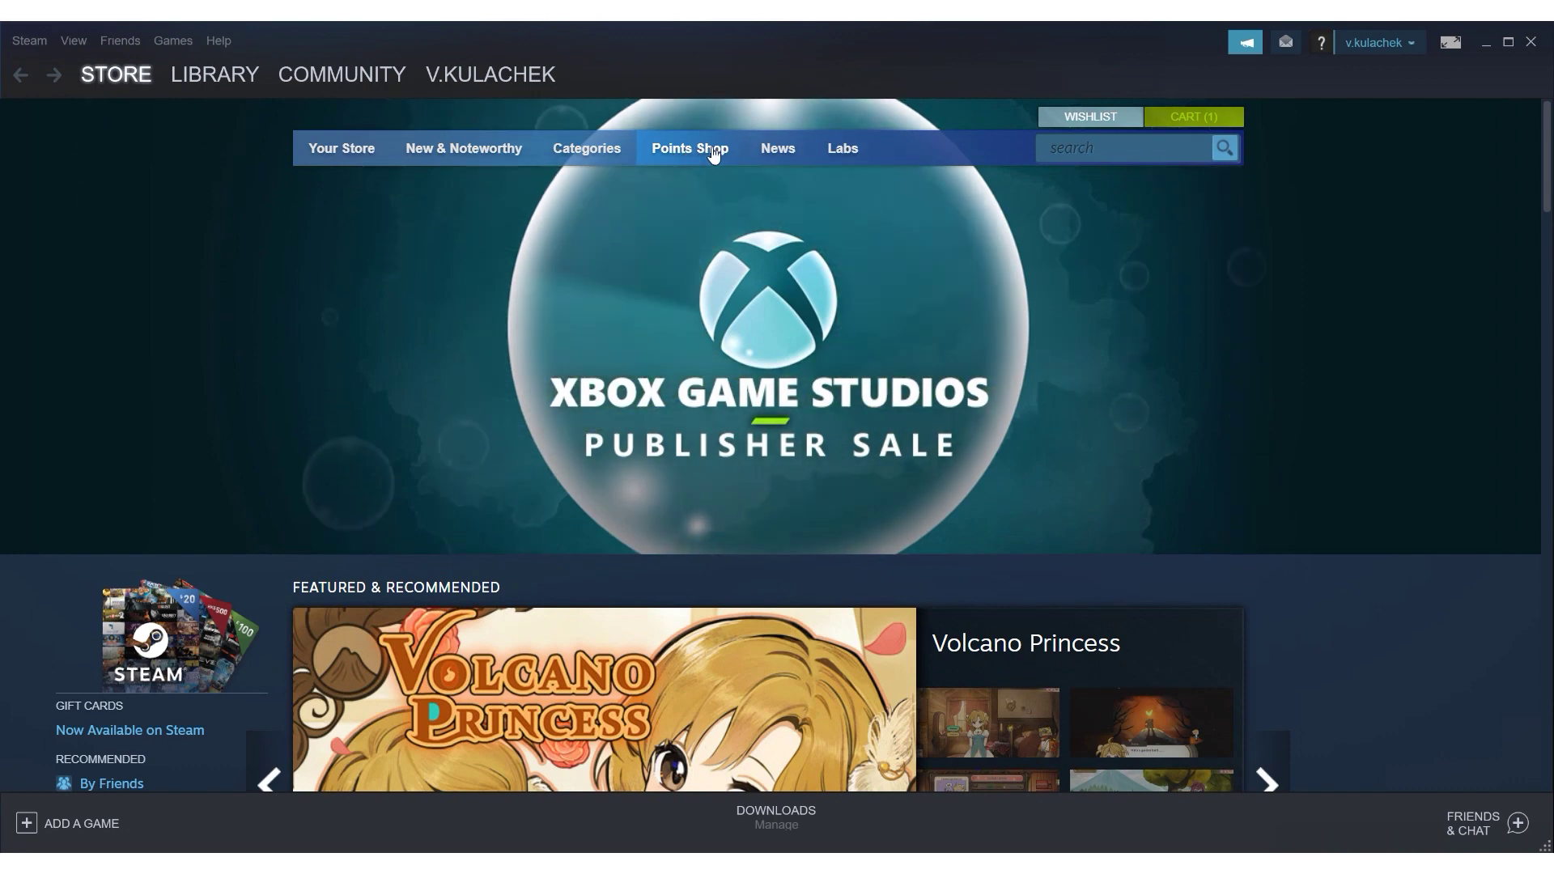
scroll(751, 417, "down", 10)
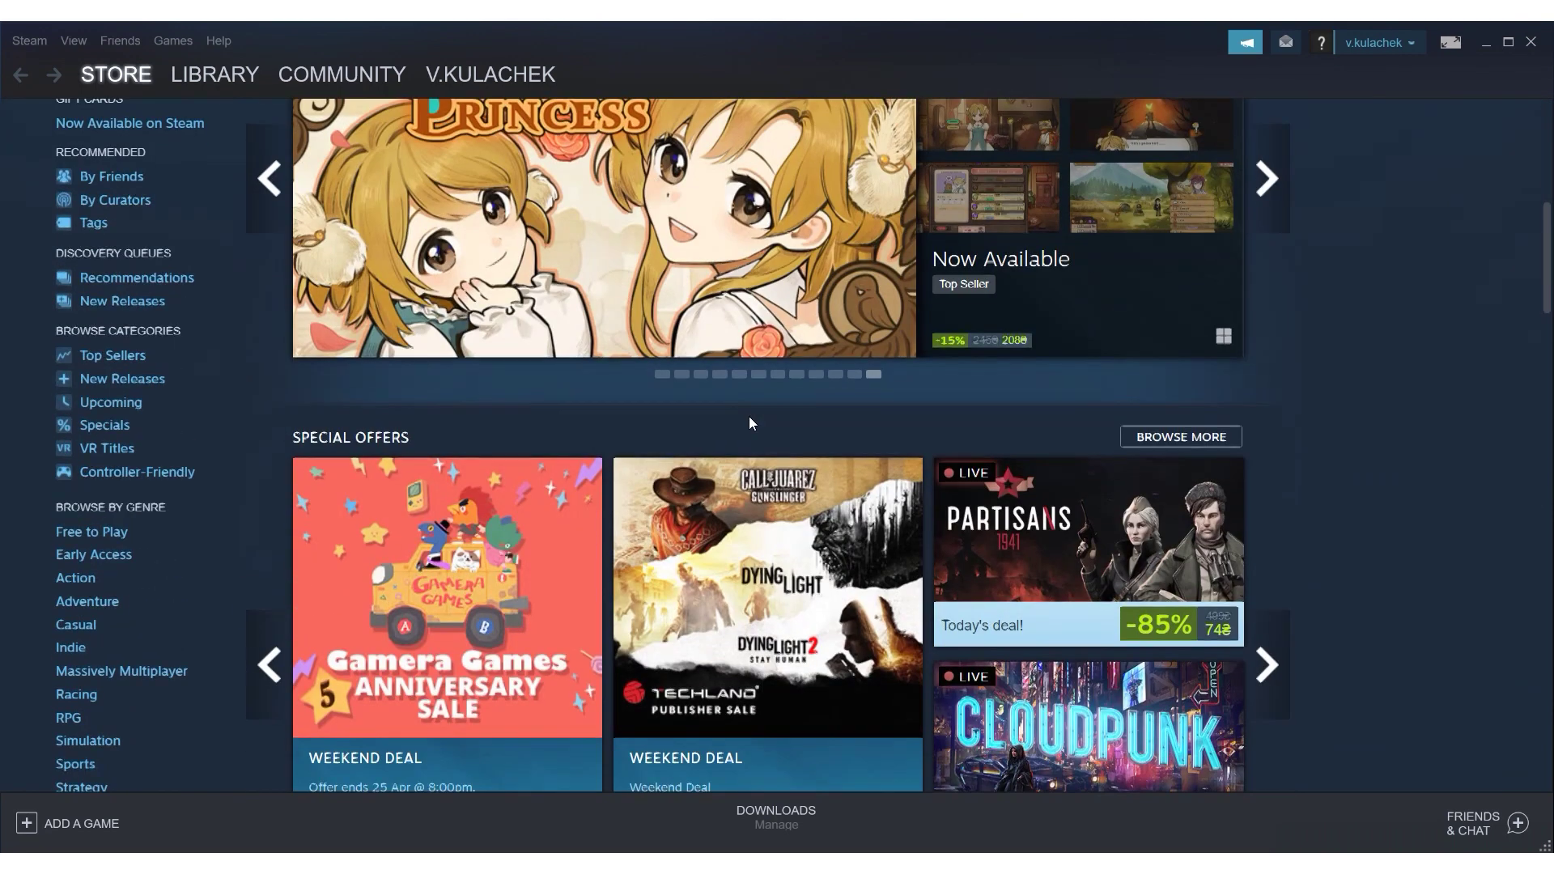
scroll(751, 422, "down", 15)
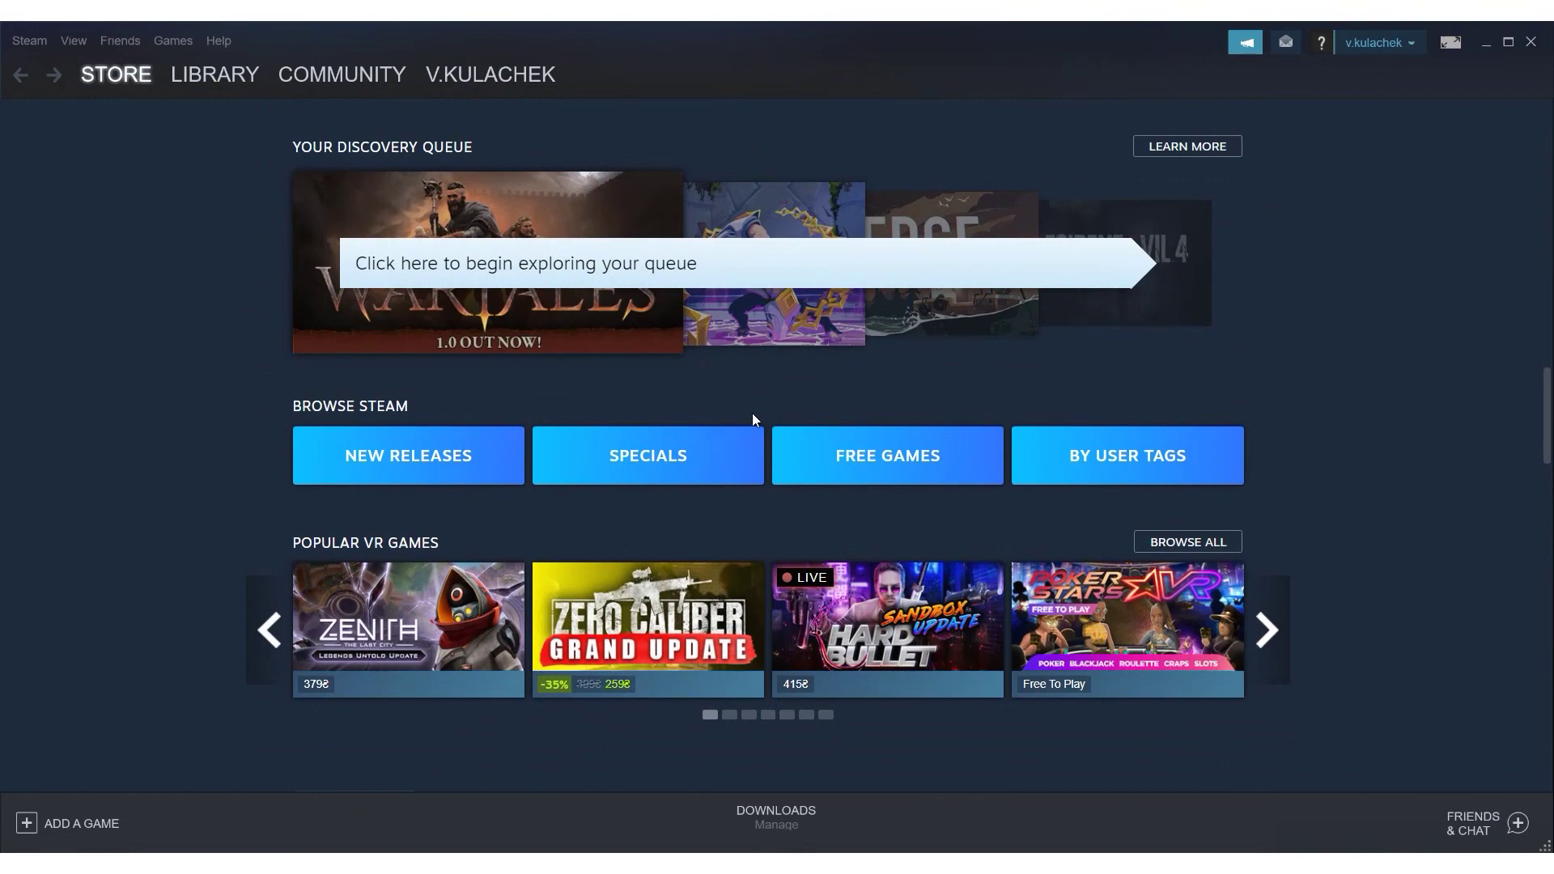
scroll(754, 418, "down", 15)
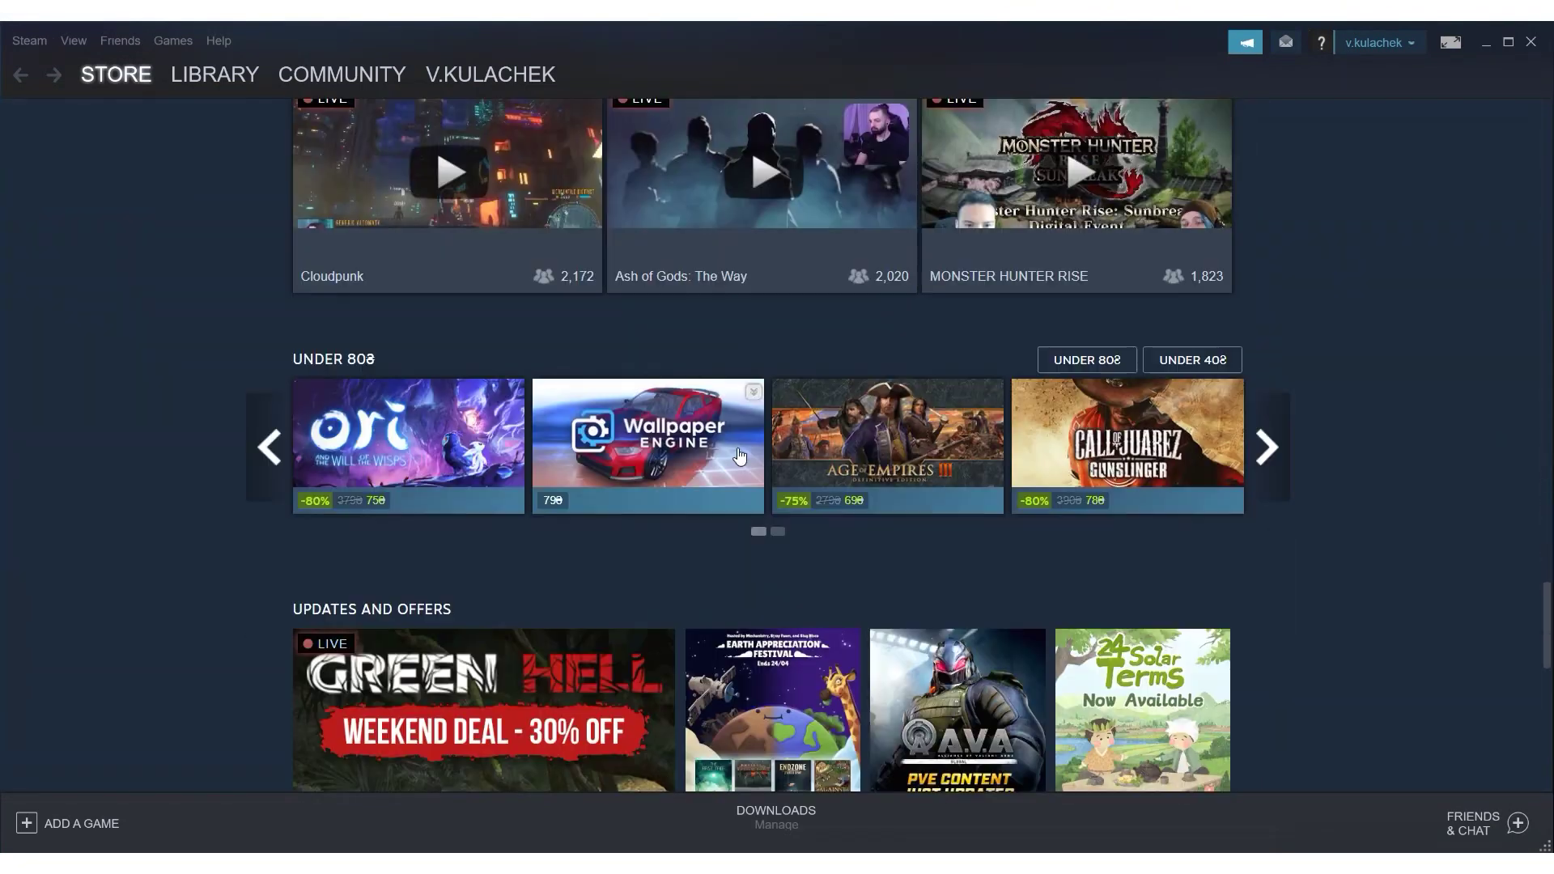
scroll(736, 458, "down", 3)
scroll(738, 457, "up", 15)
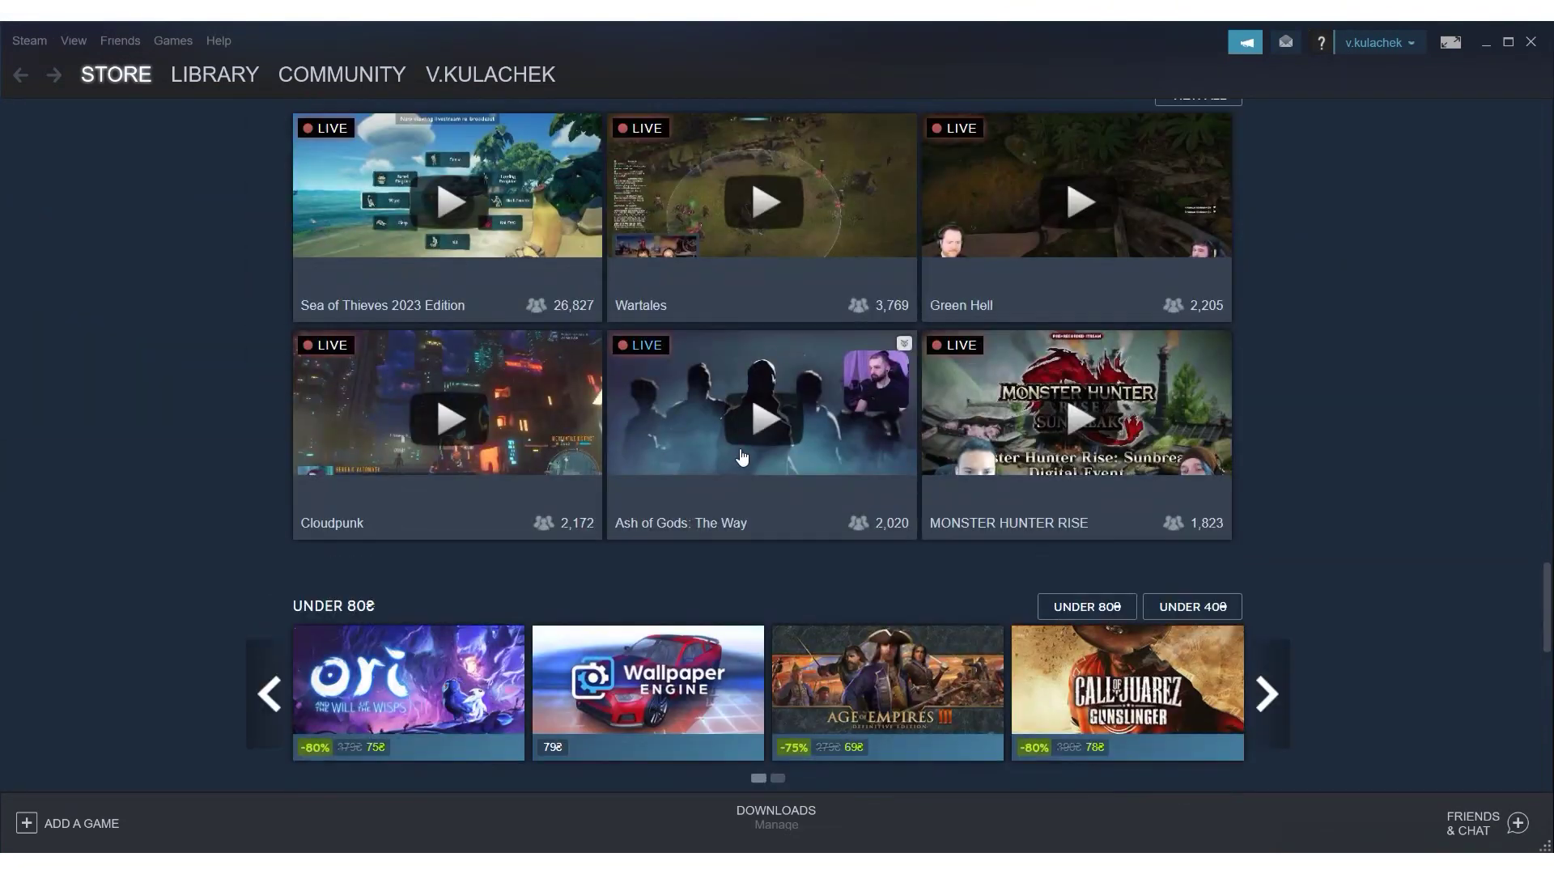
scroll(741, 454, "up", 20)
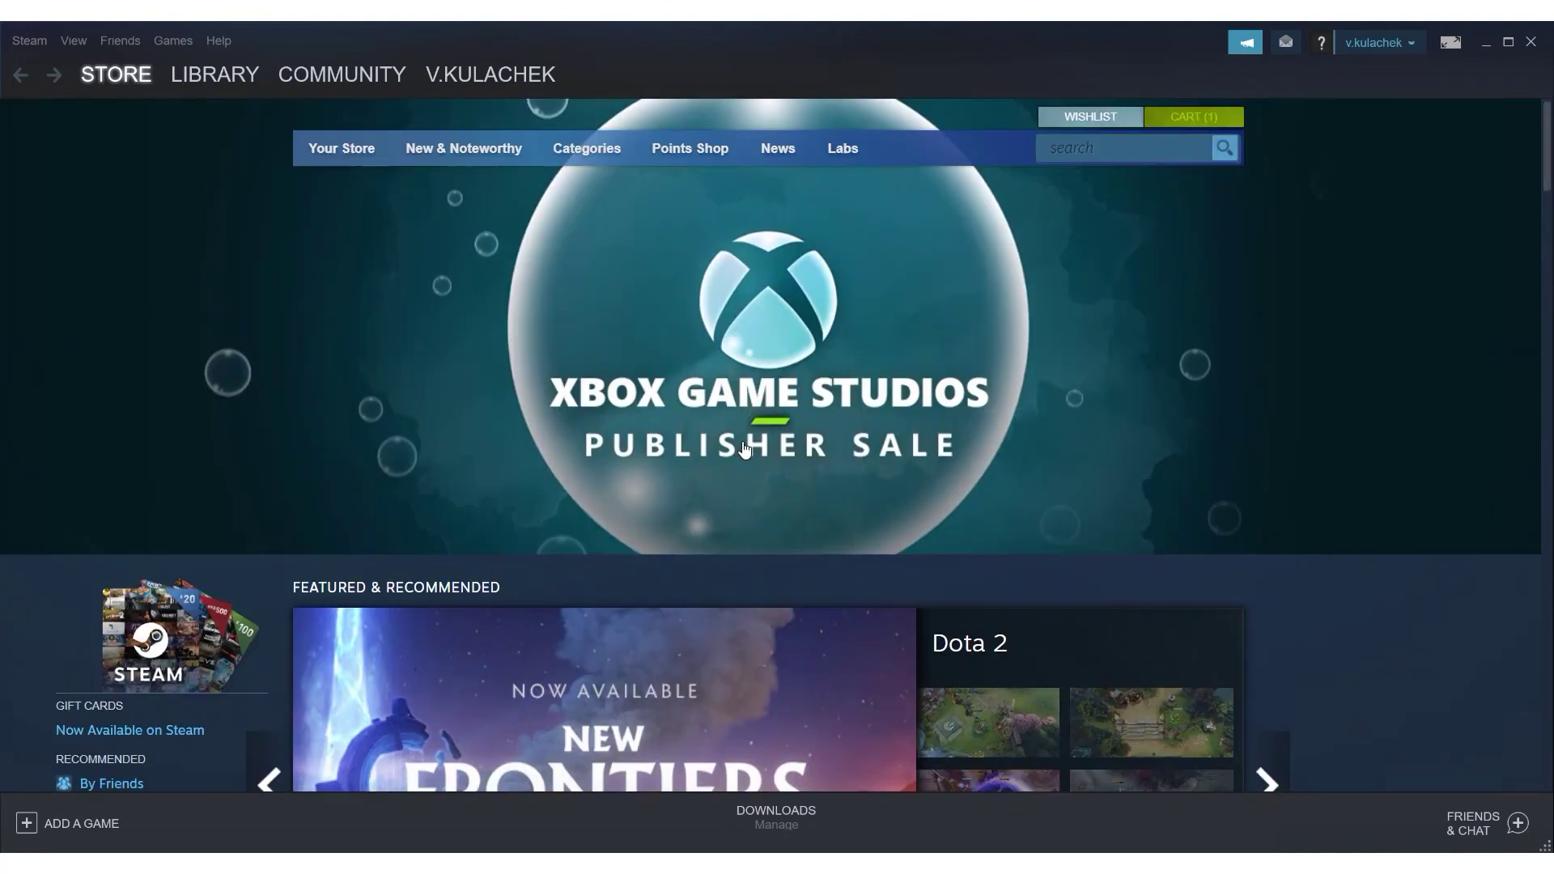
scroll(761, 356, "down", 3)
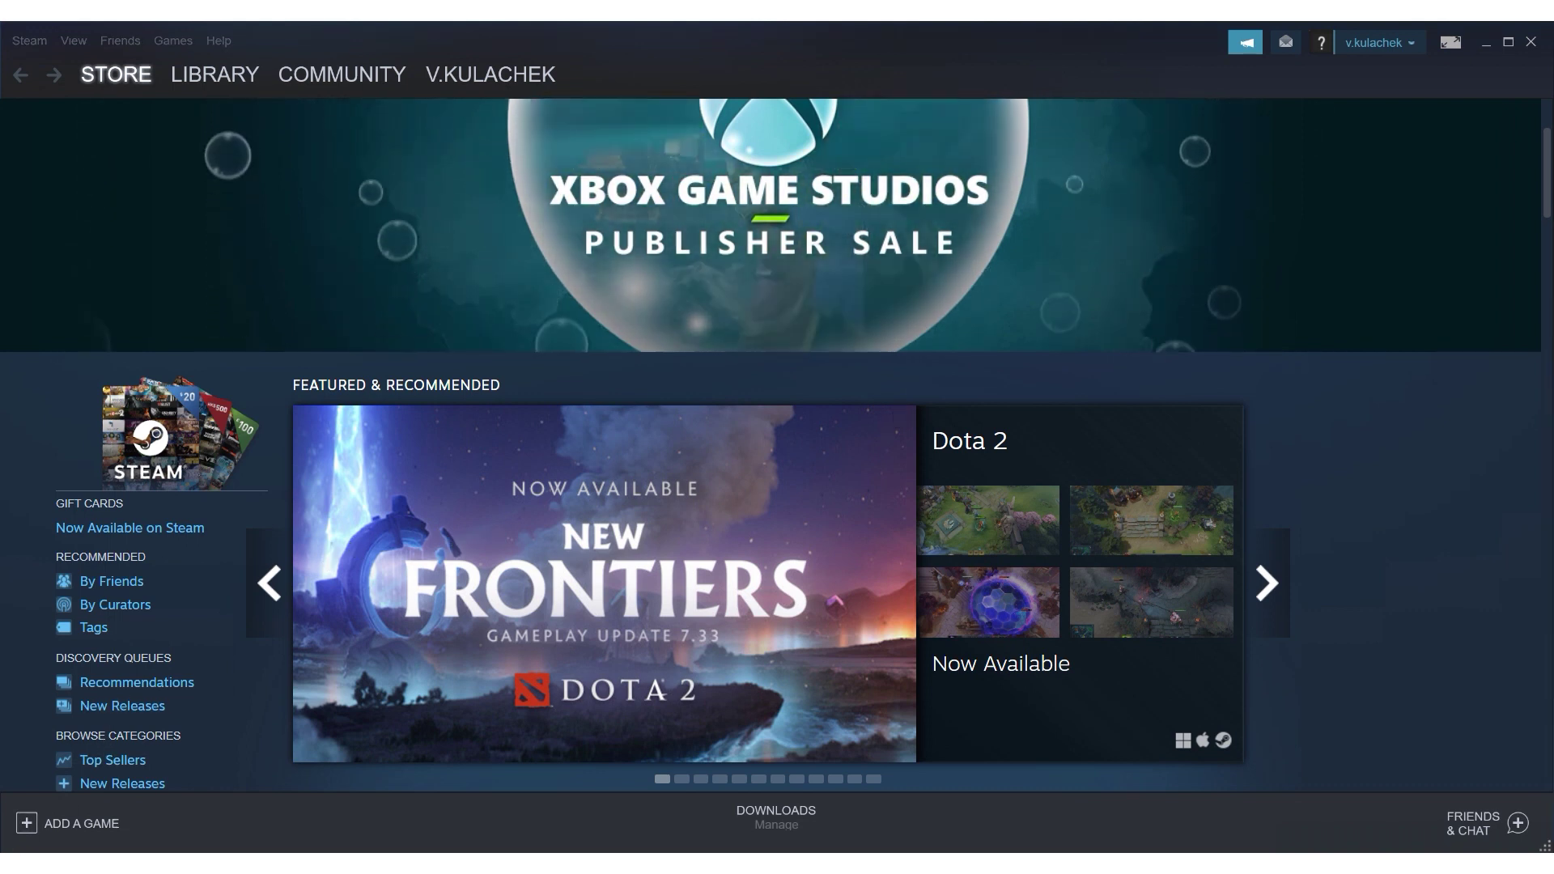
key("super")
left_click(37, 780)
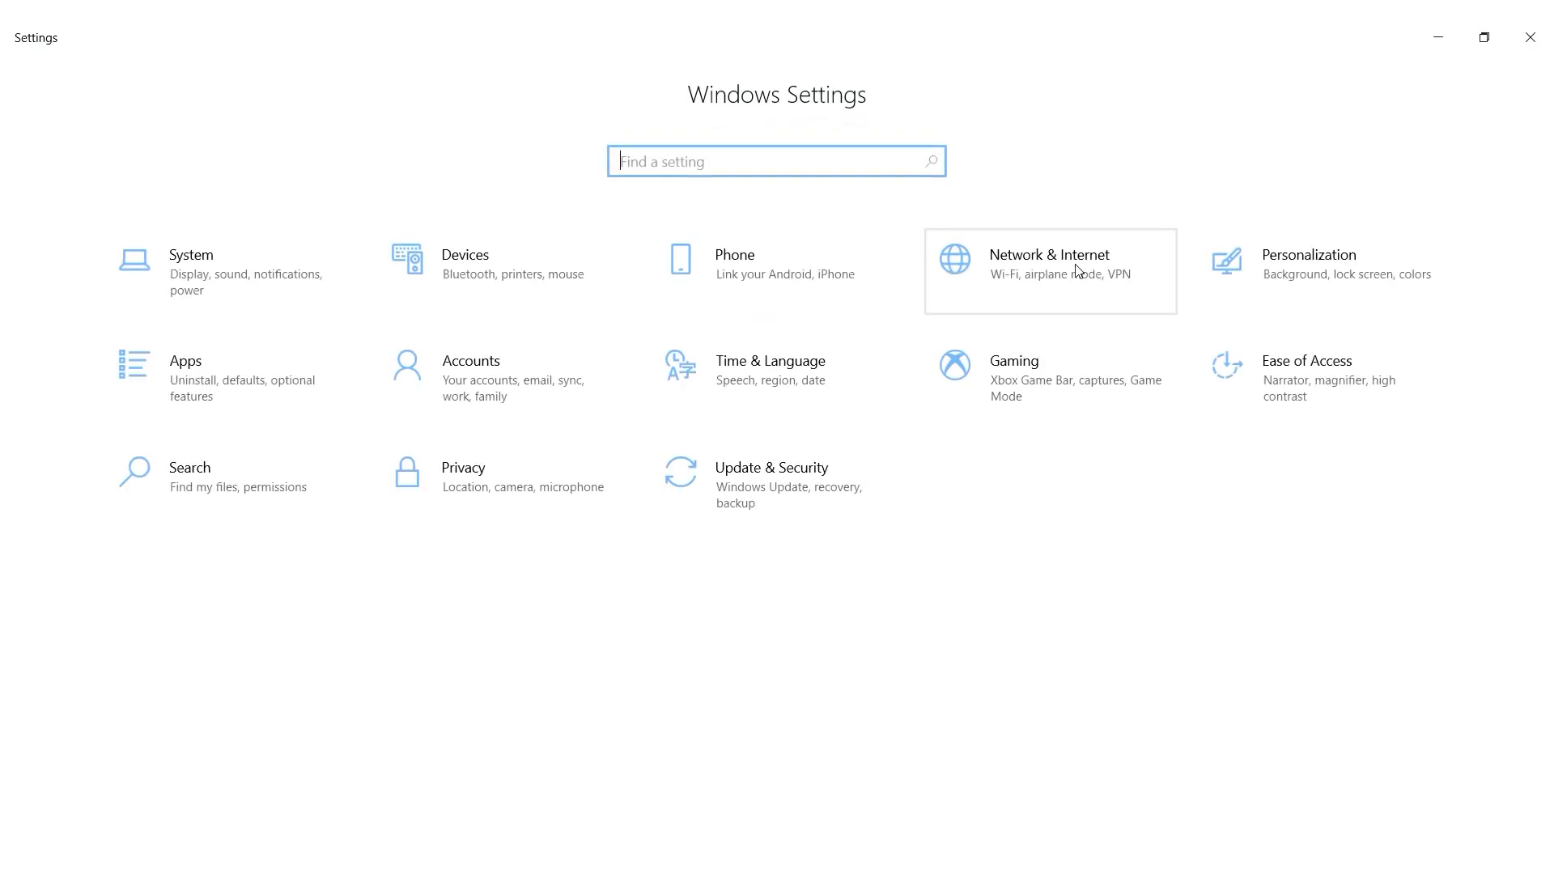
left_click(1076, 270)
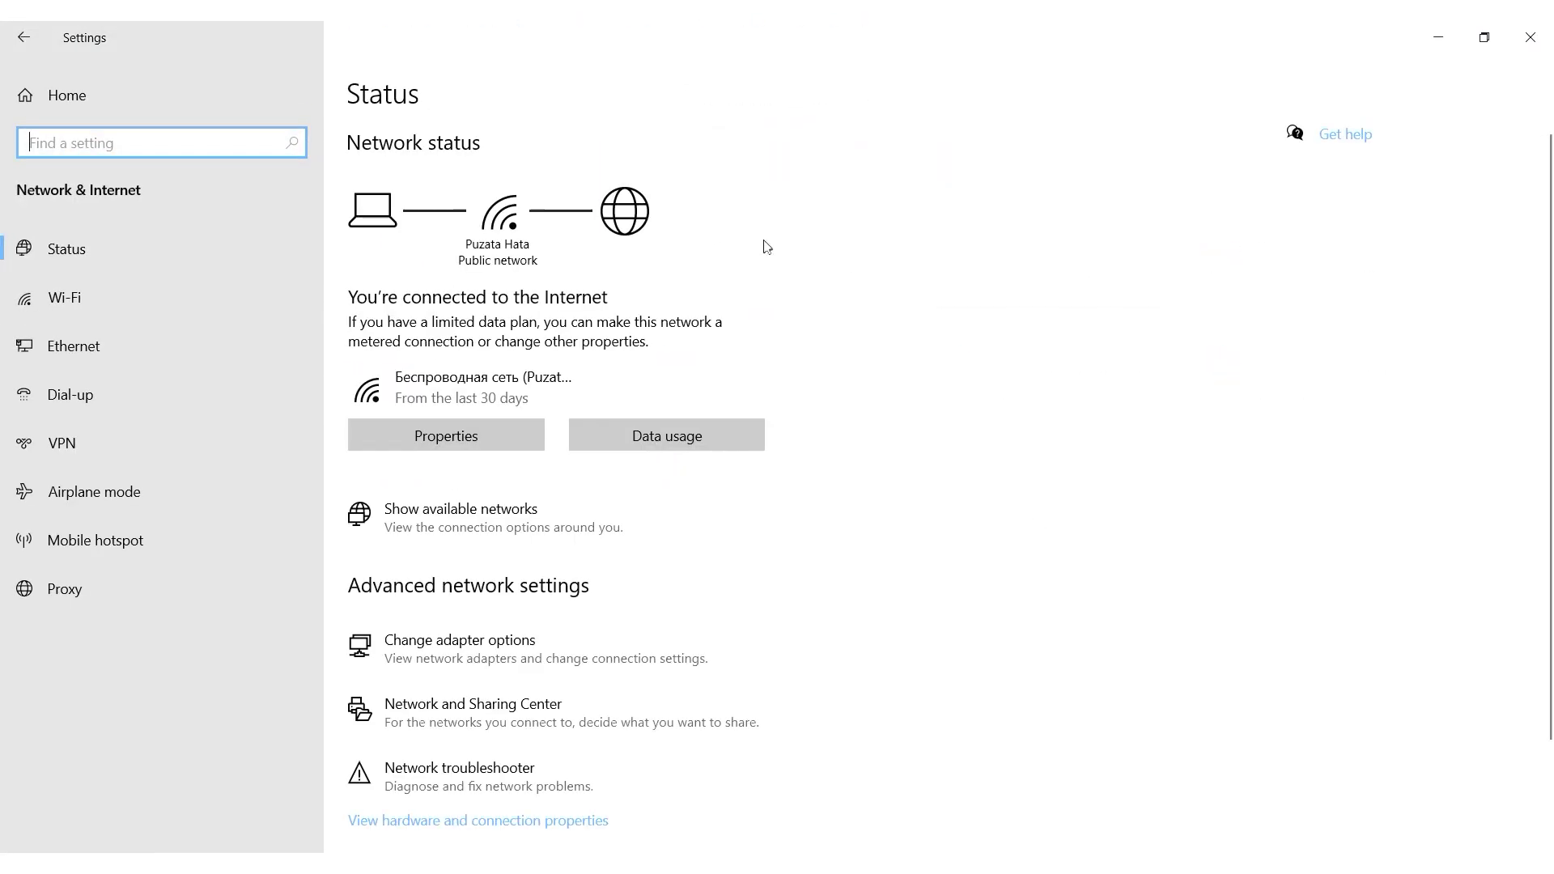
left_click(73, 599)
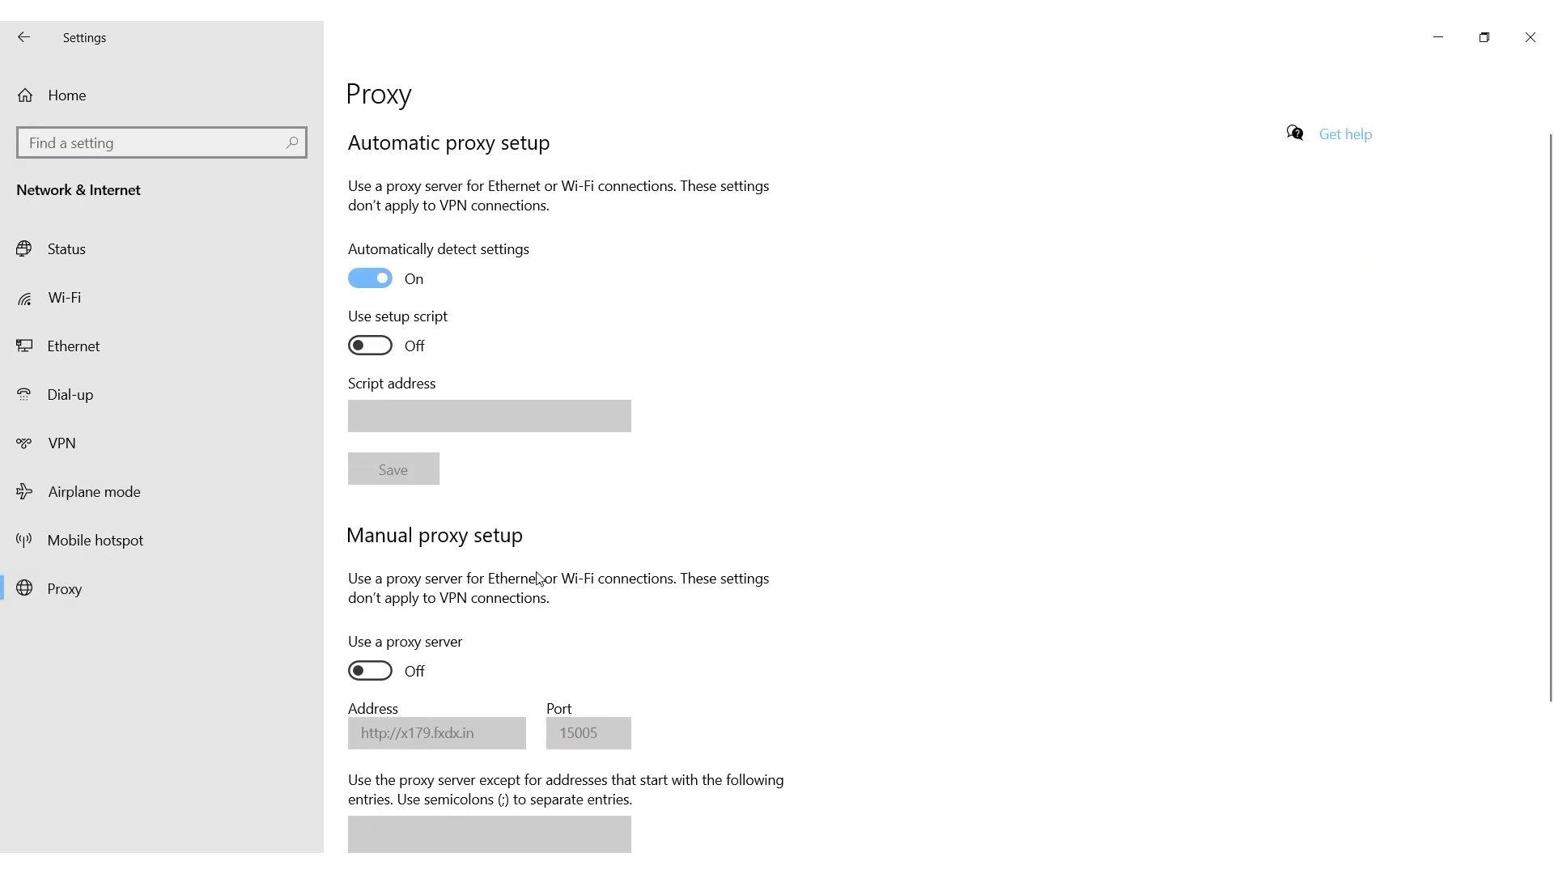
scroll(536, 578, "down", 3)
left_click(369, 469)
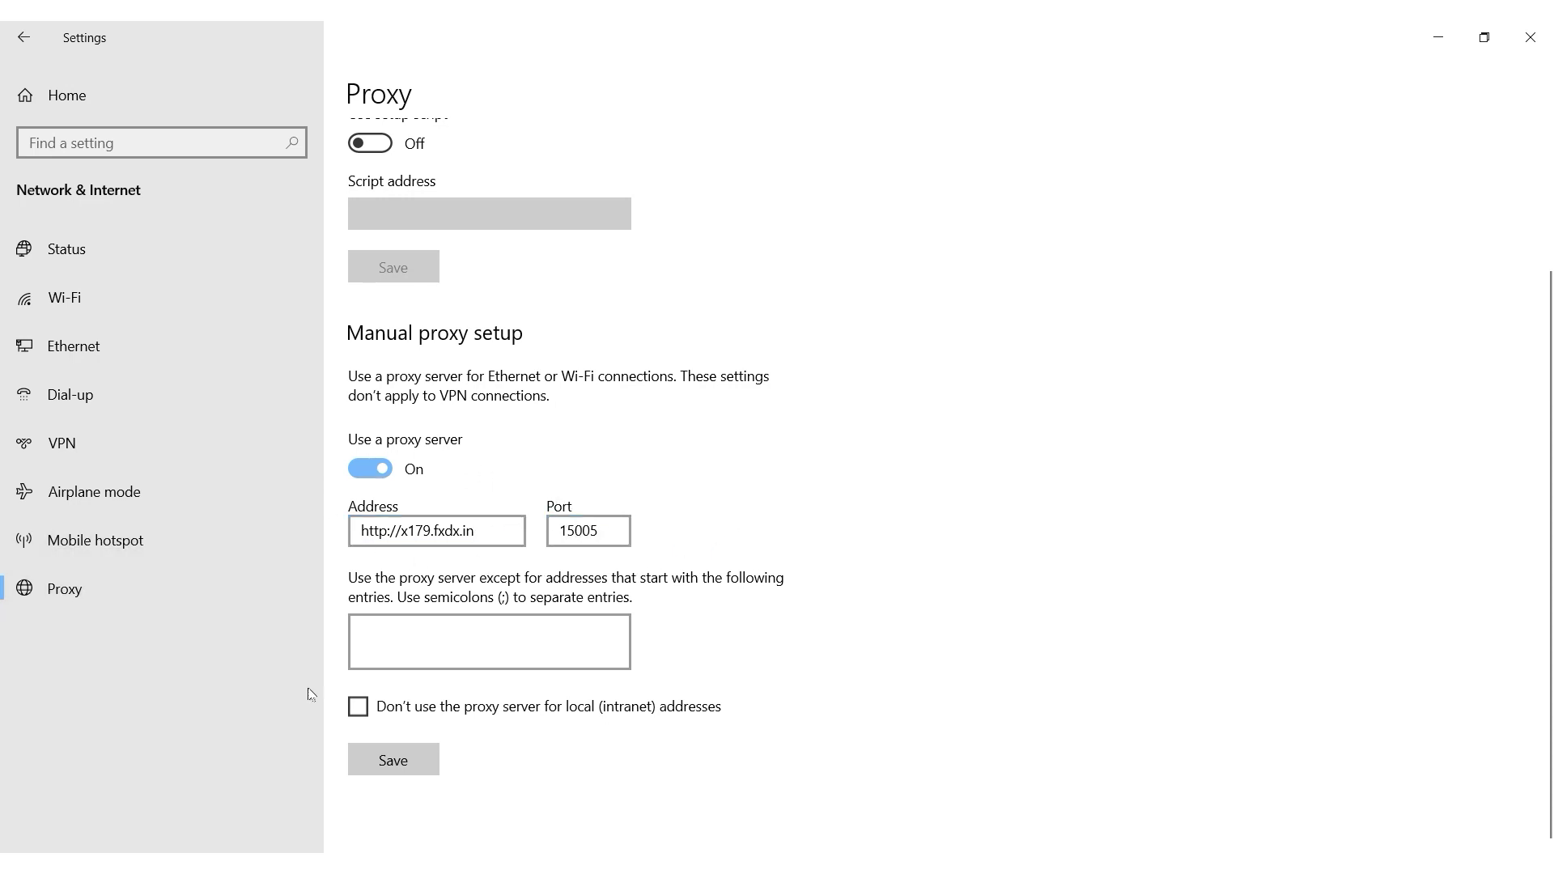
left_click(418, 768)
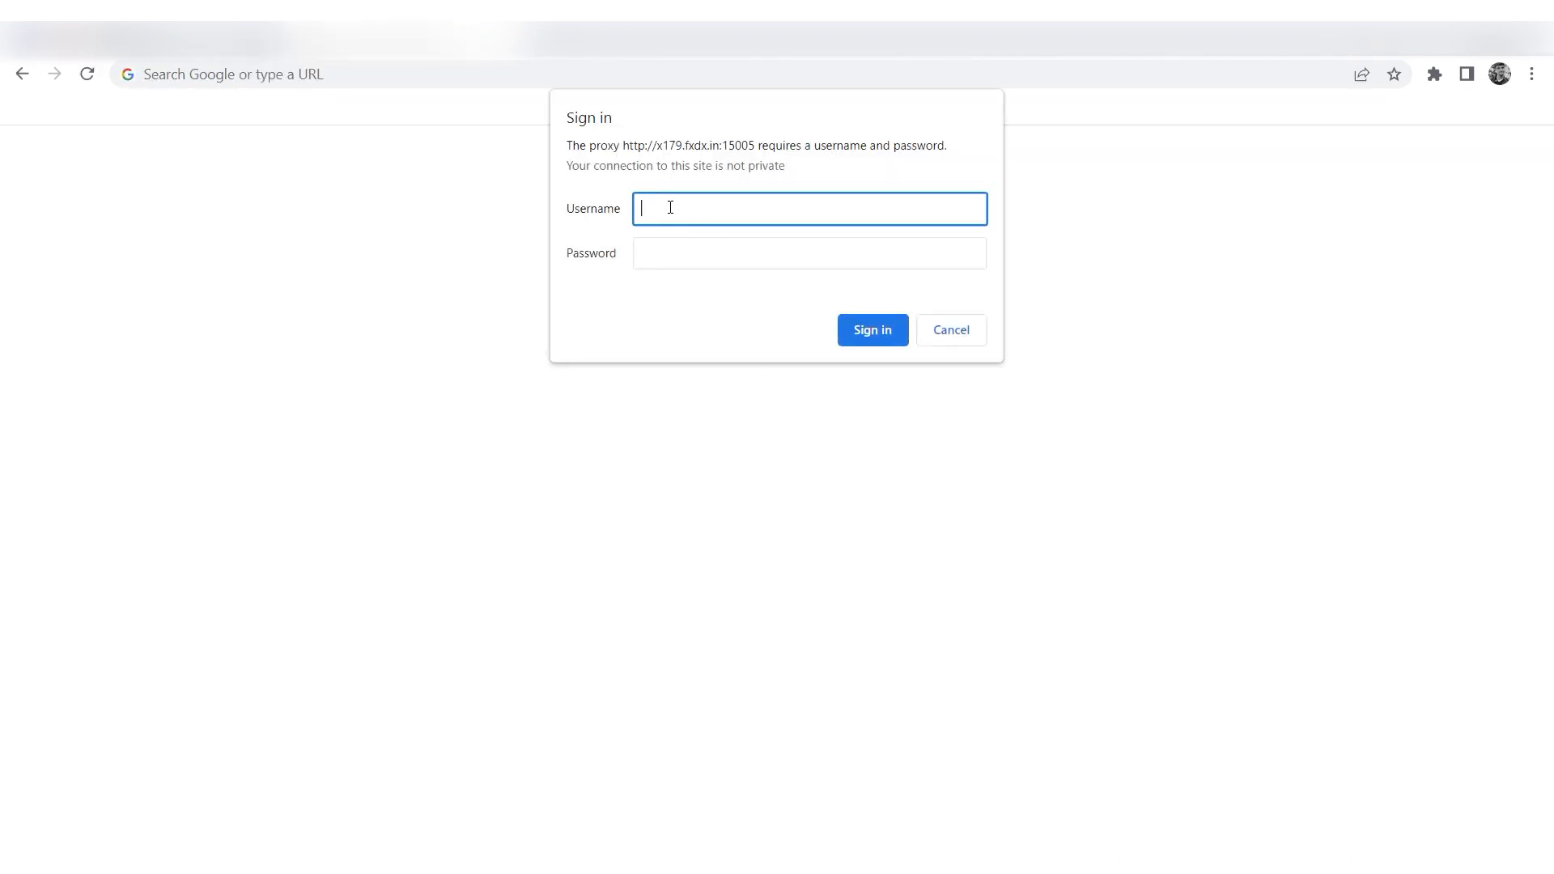
left_click(672, 248)
left_click(711, 213)
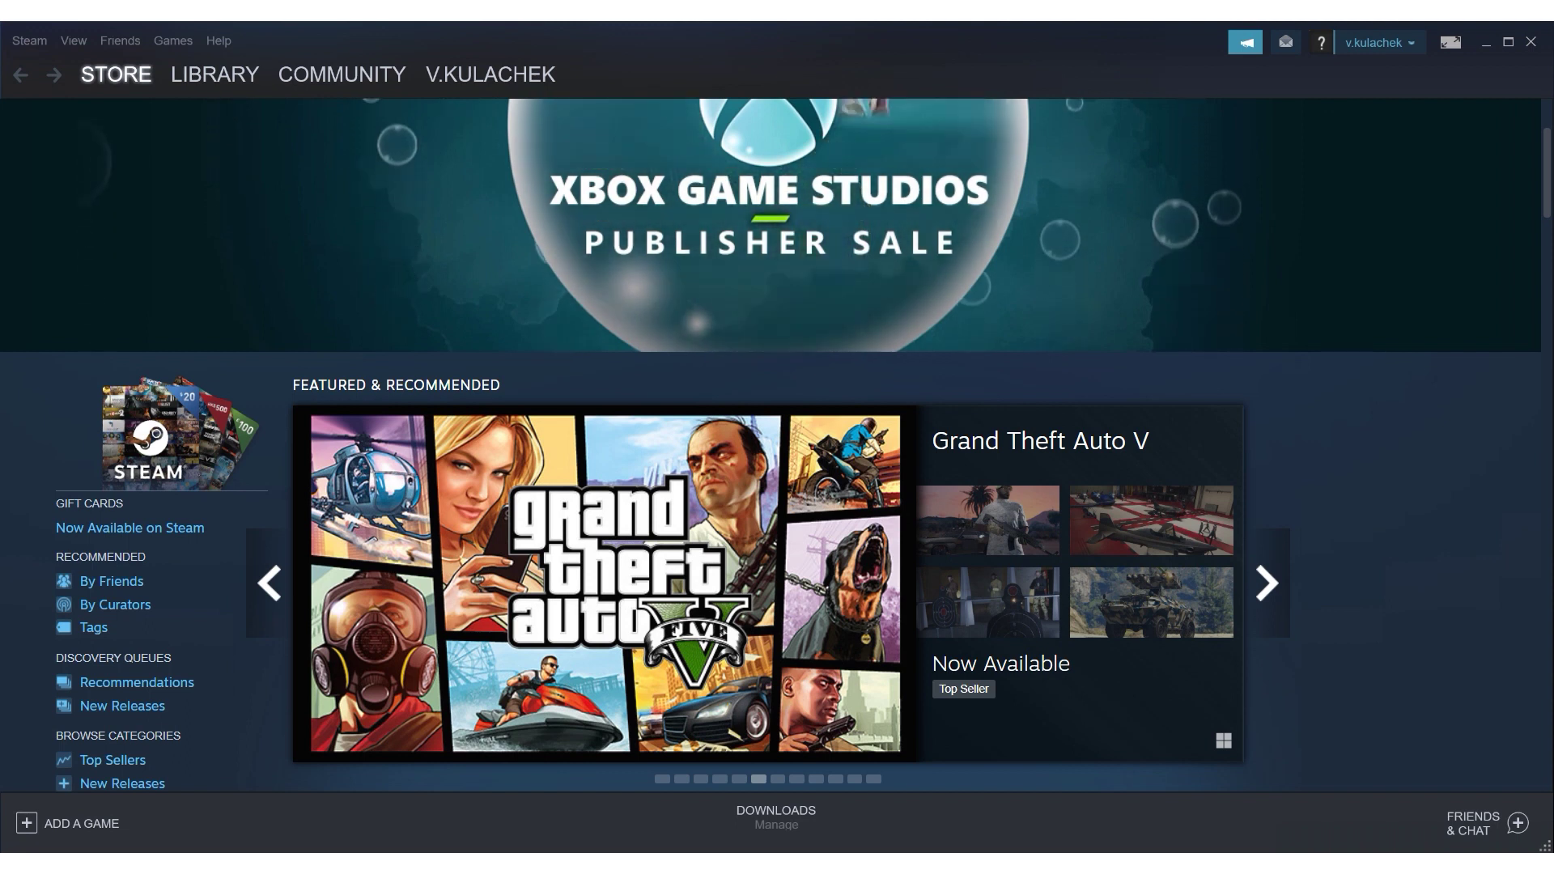
Switch to Proxifier and start a new proxy server entry with address x179.fxdx.in and port 15046.
left_click(1287, 865)
left_click(1303, 796)
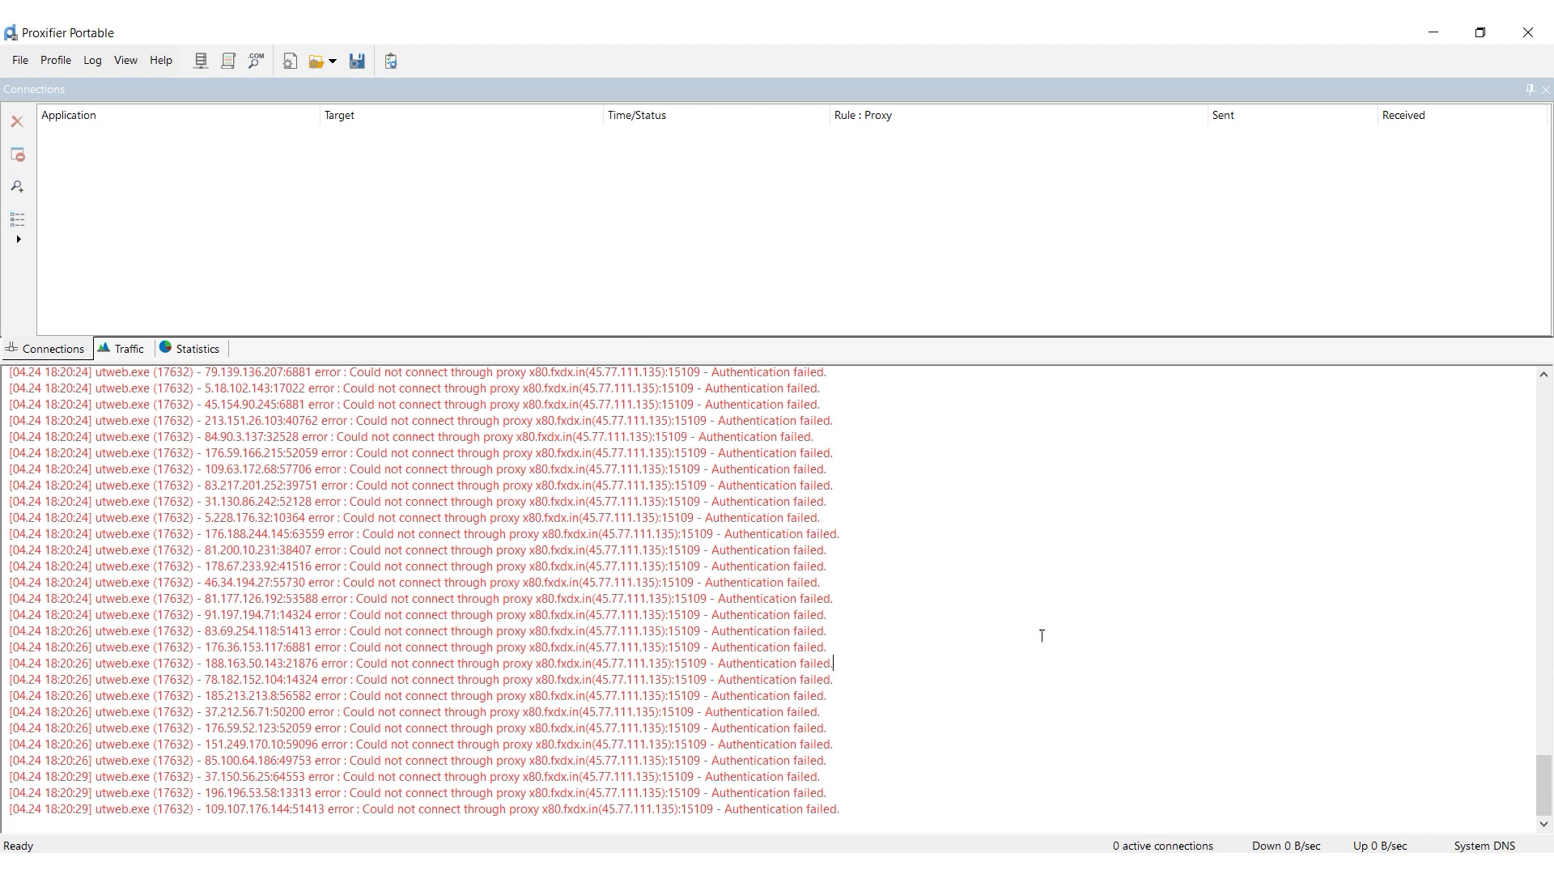
left_click(56, 60)
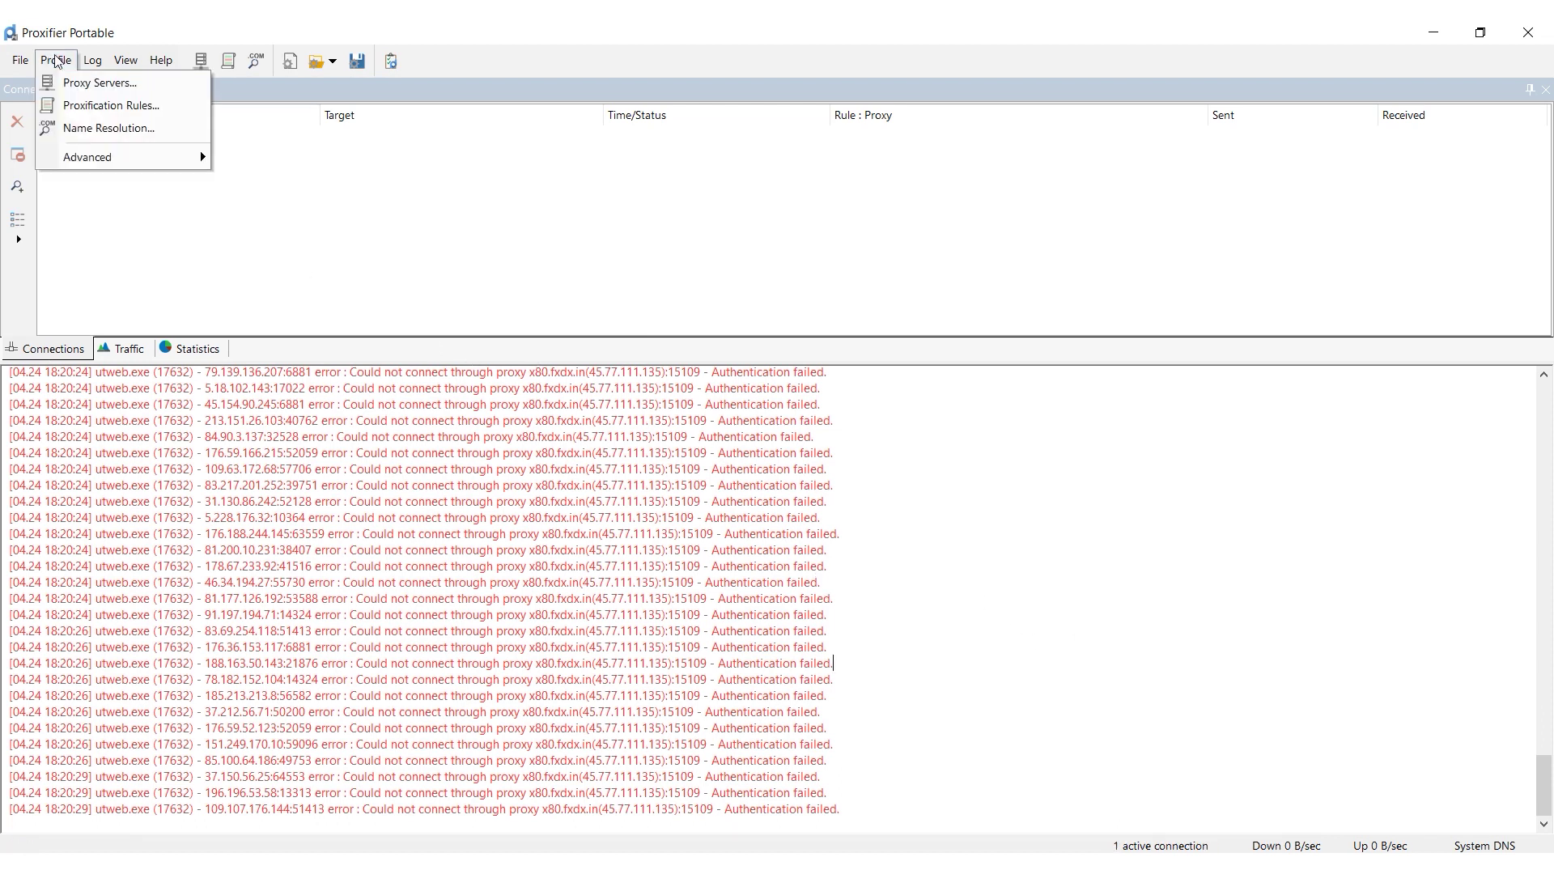
left_click(144, 90)
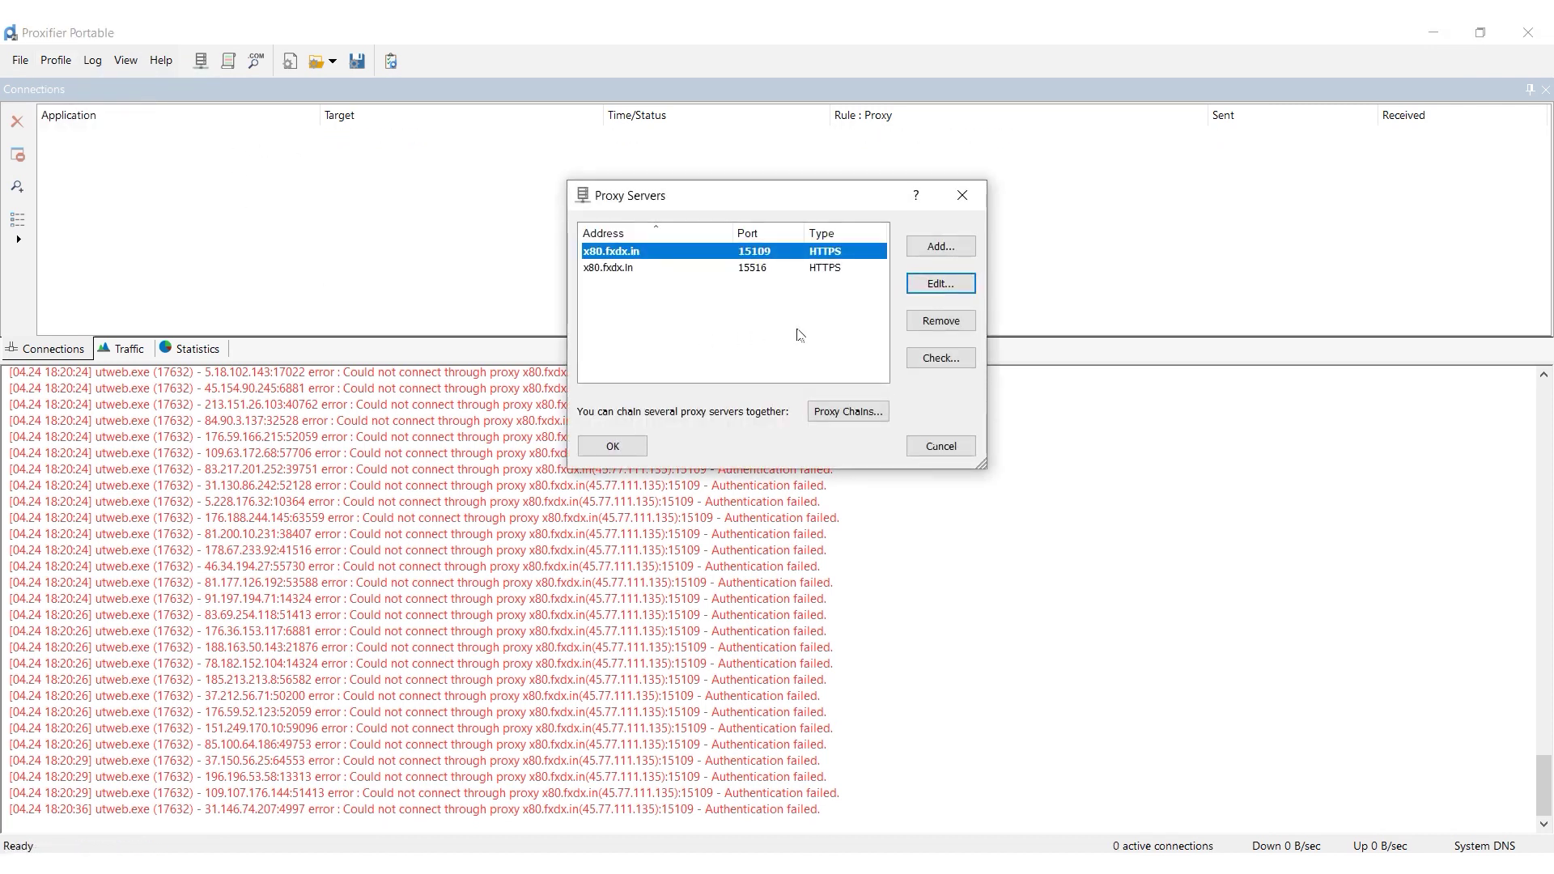
left_click(947, 248)
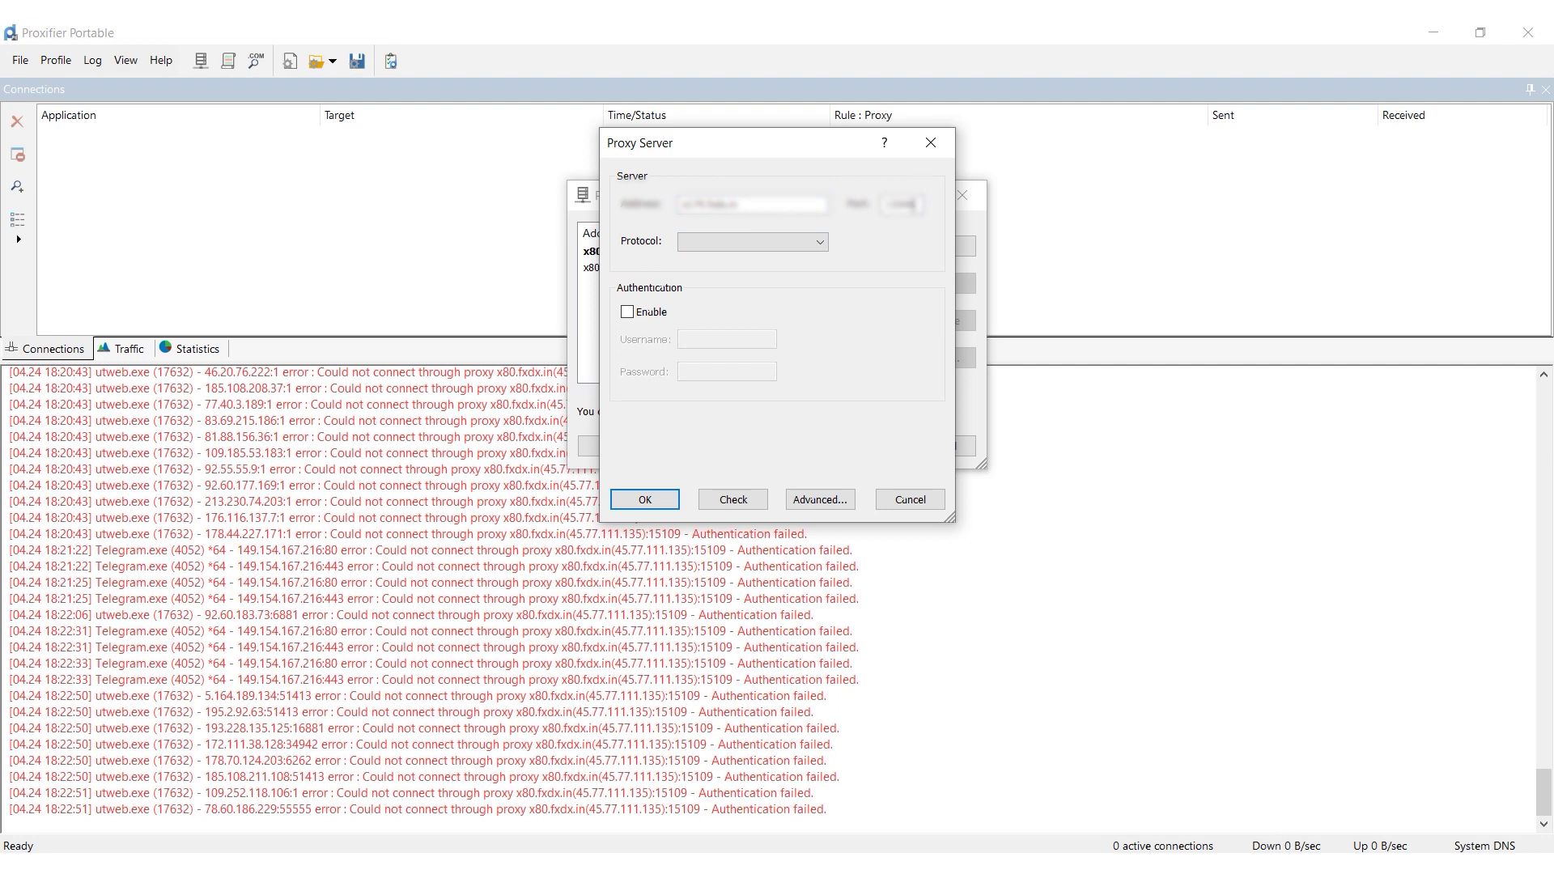
Set the proxy server's protocol to SOCKS Version 5 and enable authentication with the proxy username and password.
left_click(760, 242)
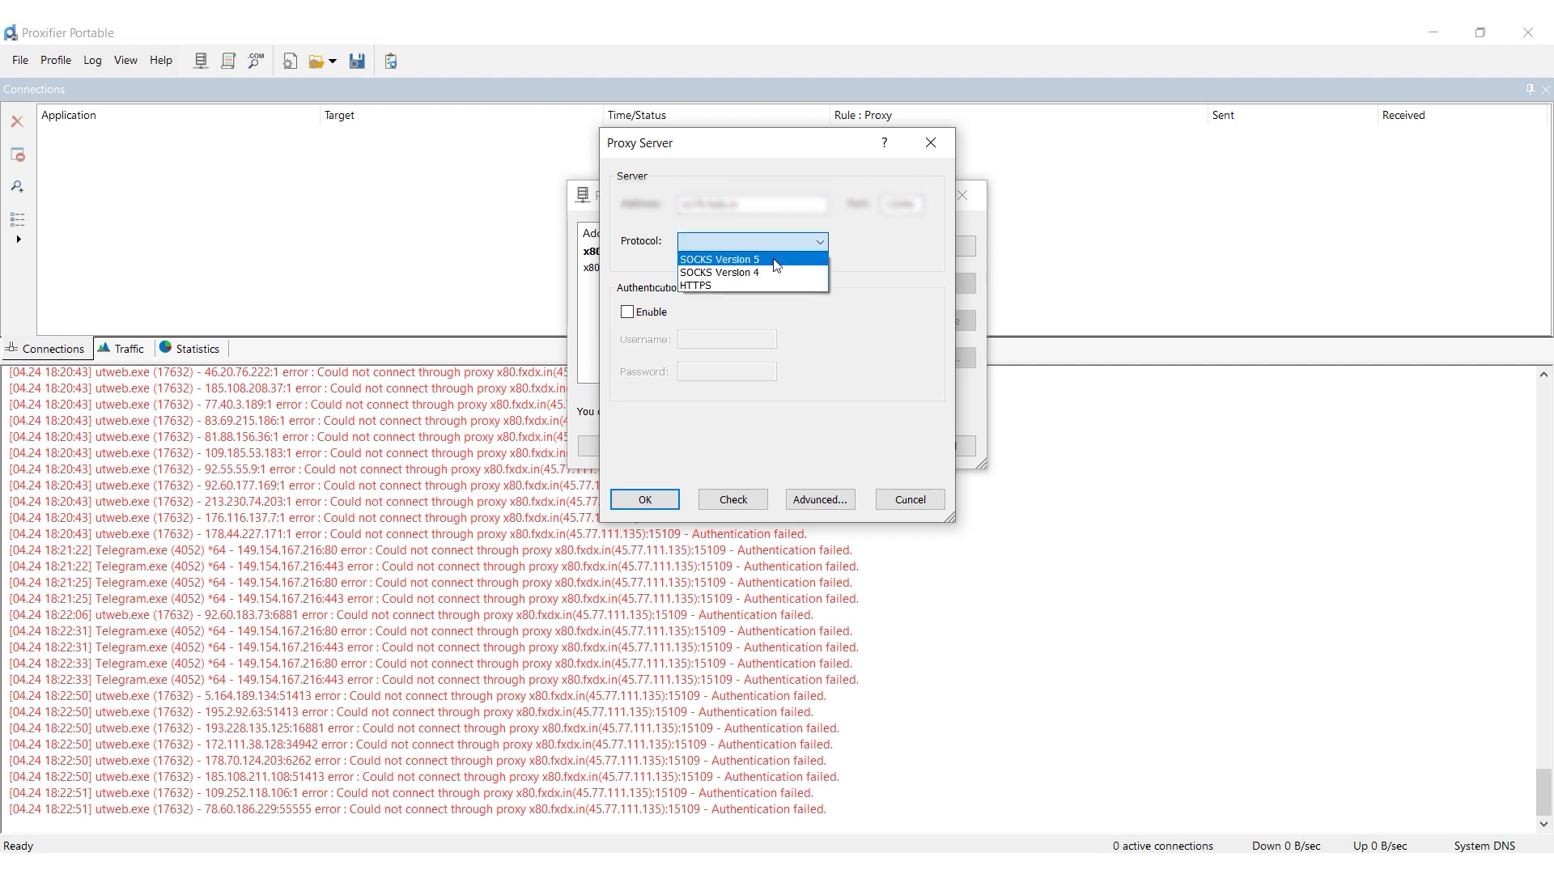
left_click(777, 260)
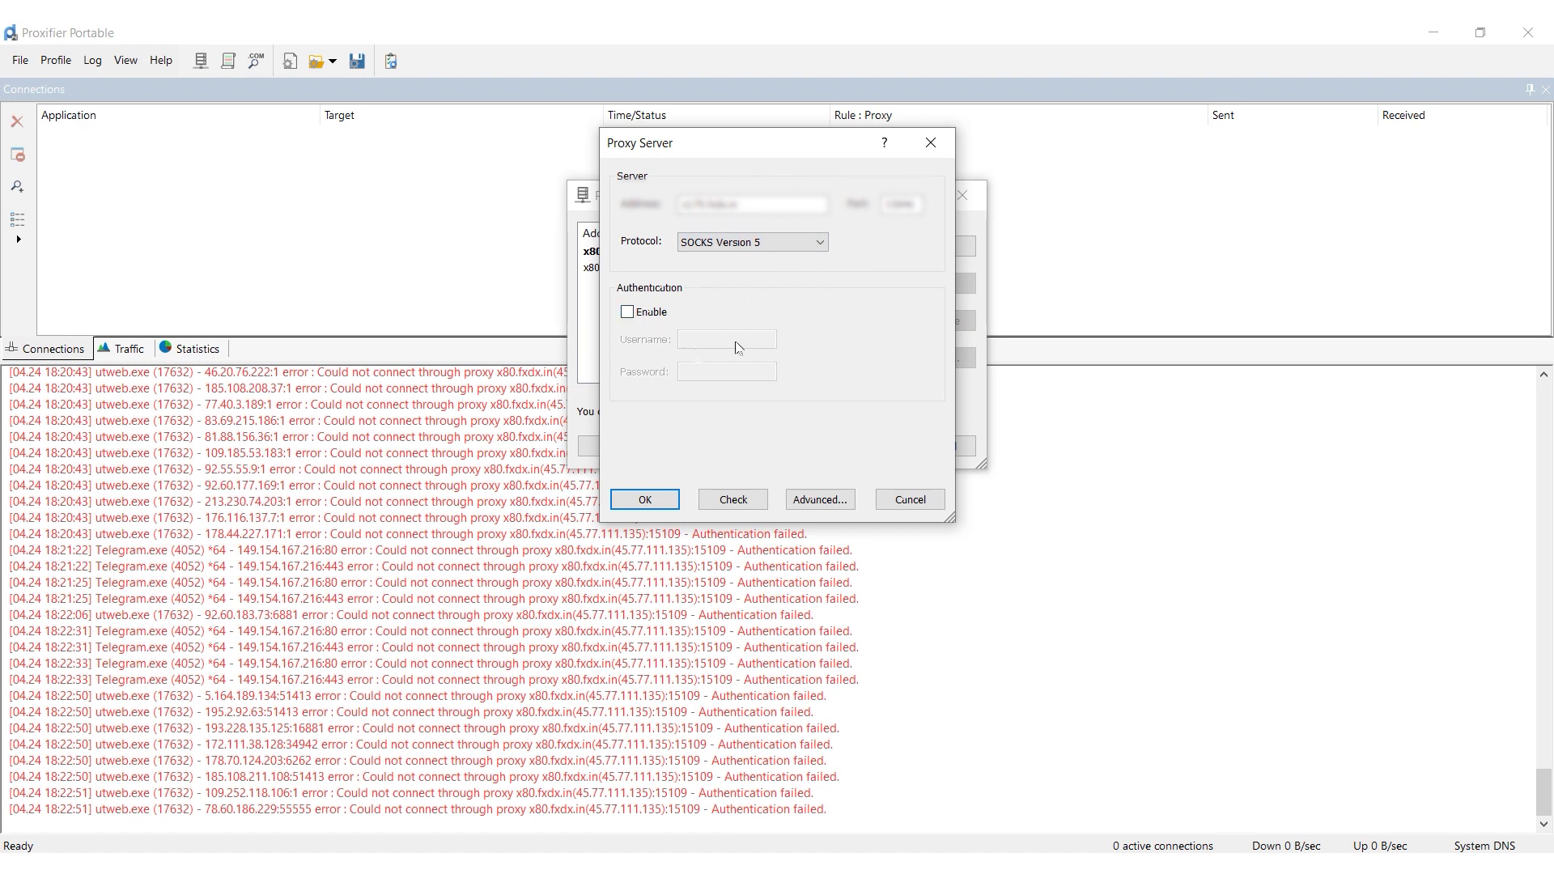
left_click(627, 312)
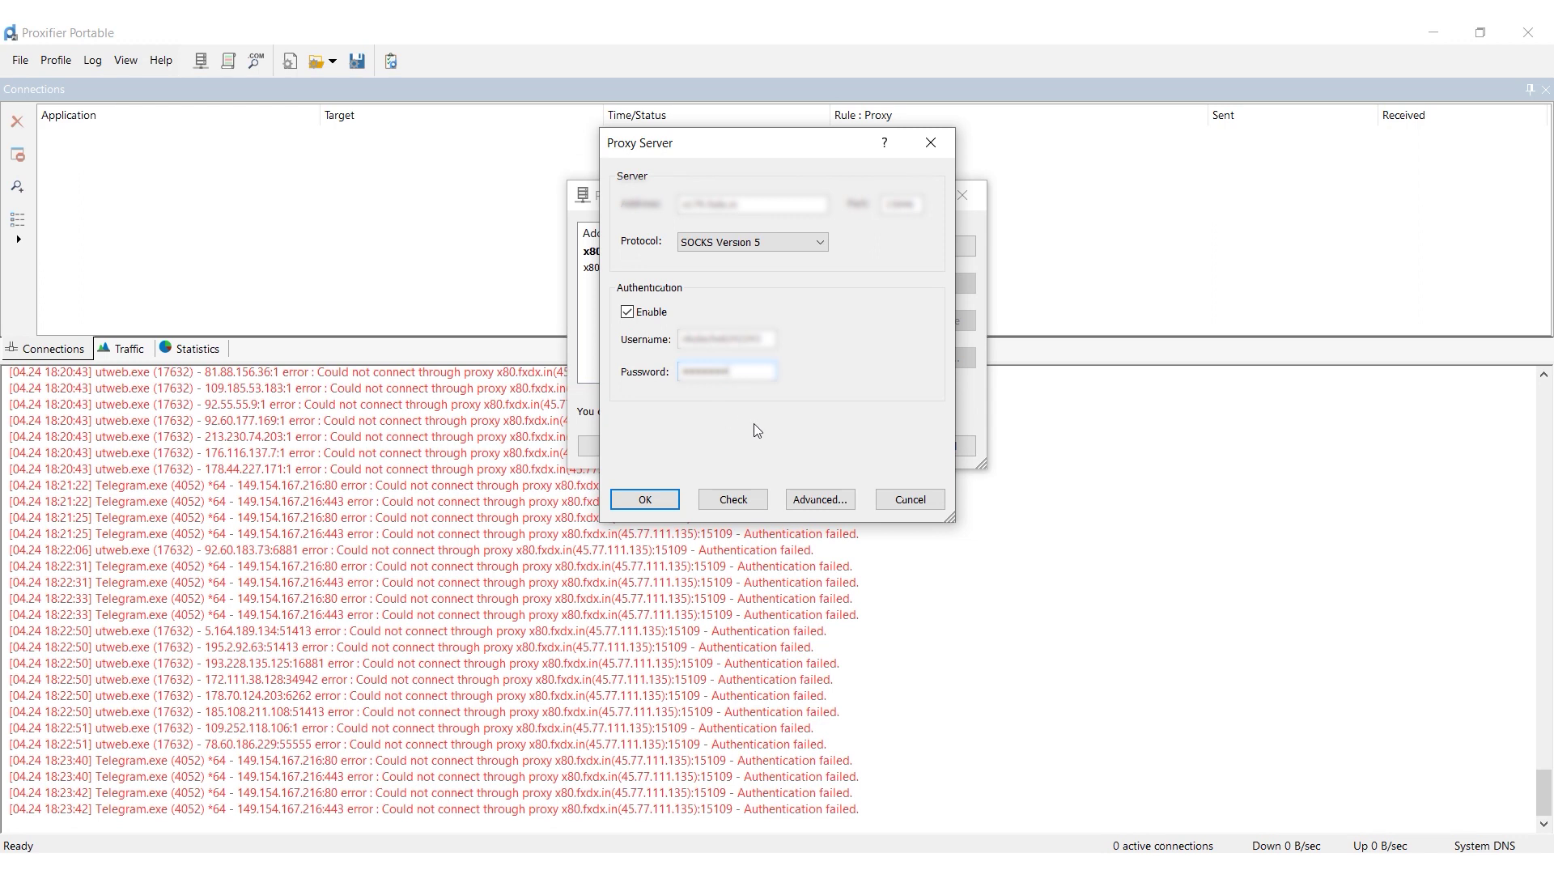
Test the new proxy server with the Proxy Checker and save it to the proxy server list.
left_click(733, 500)
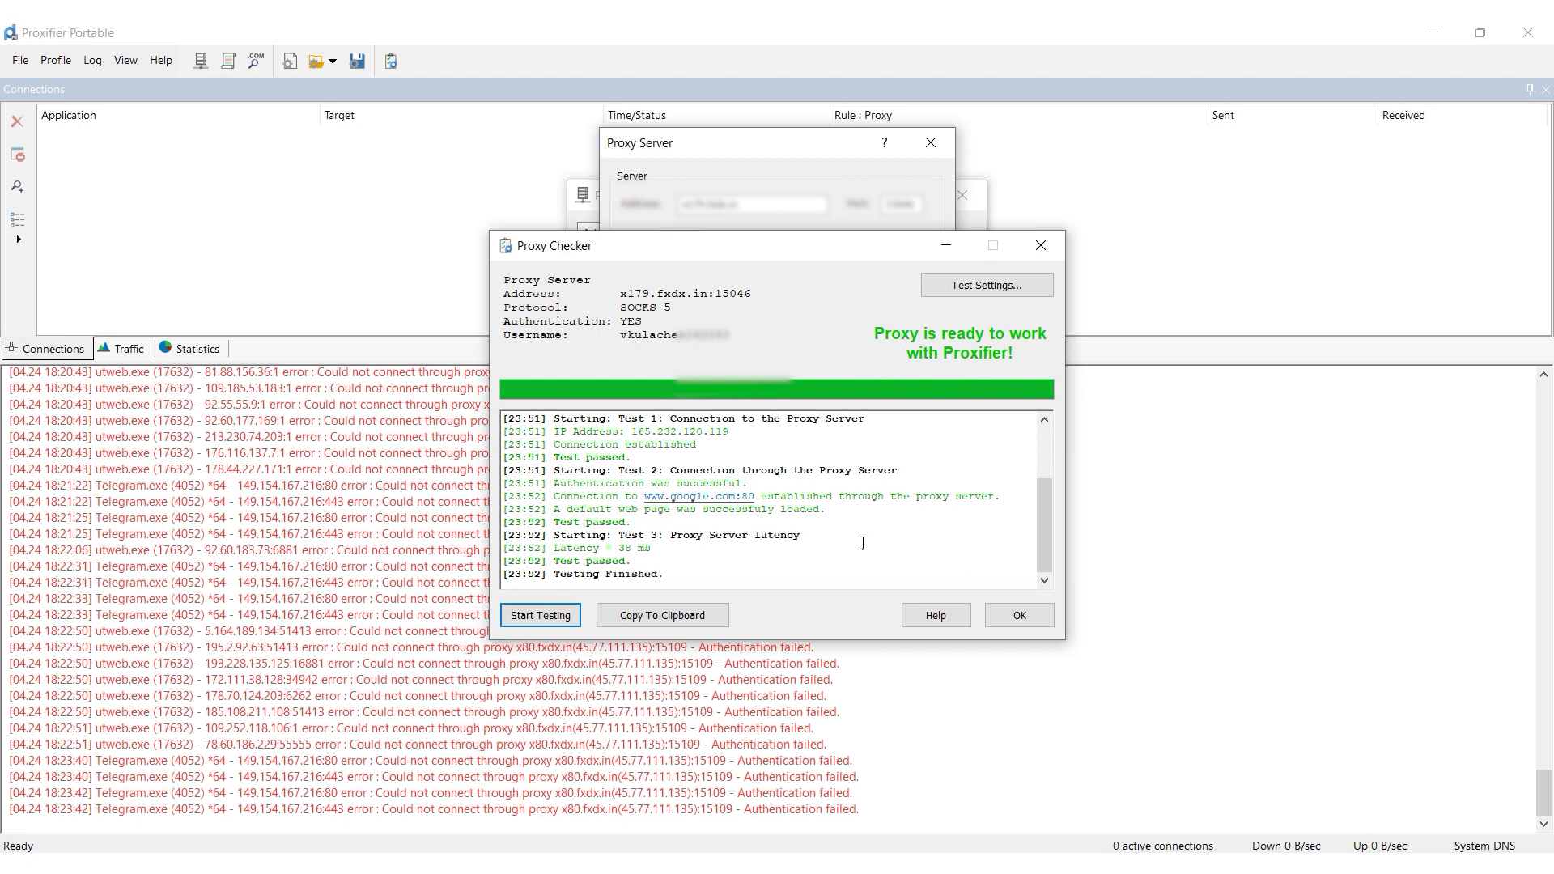
left_click(1020, 614)
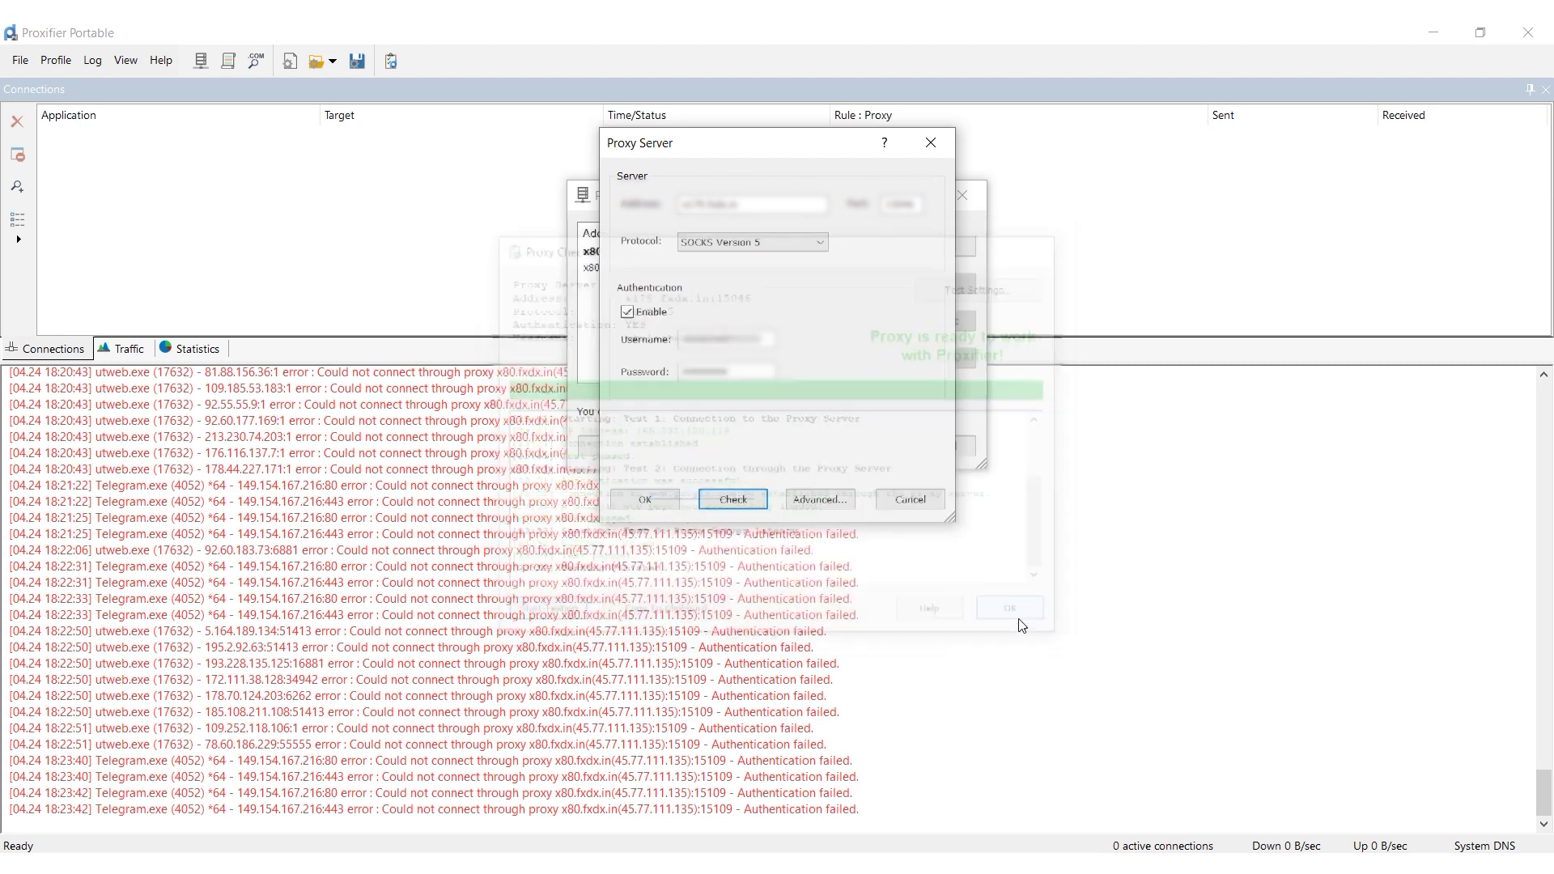
left_click(639, 500)
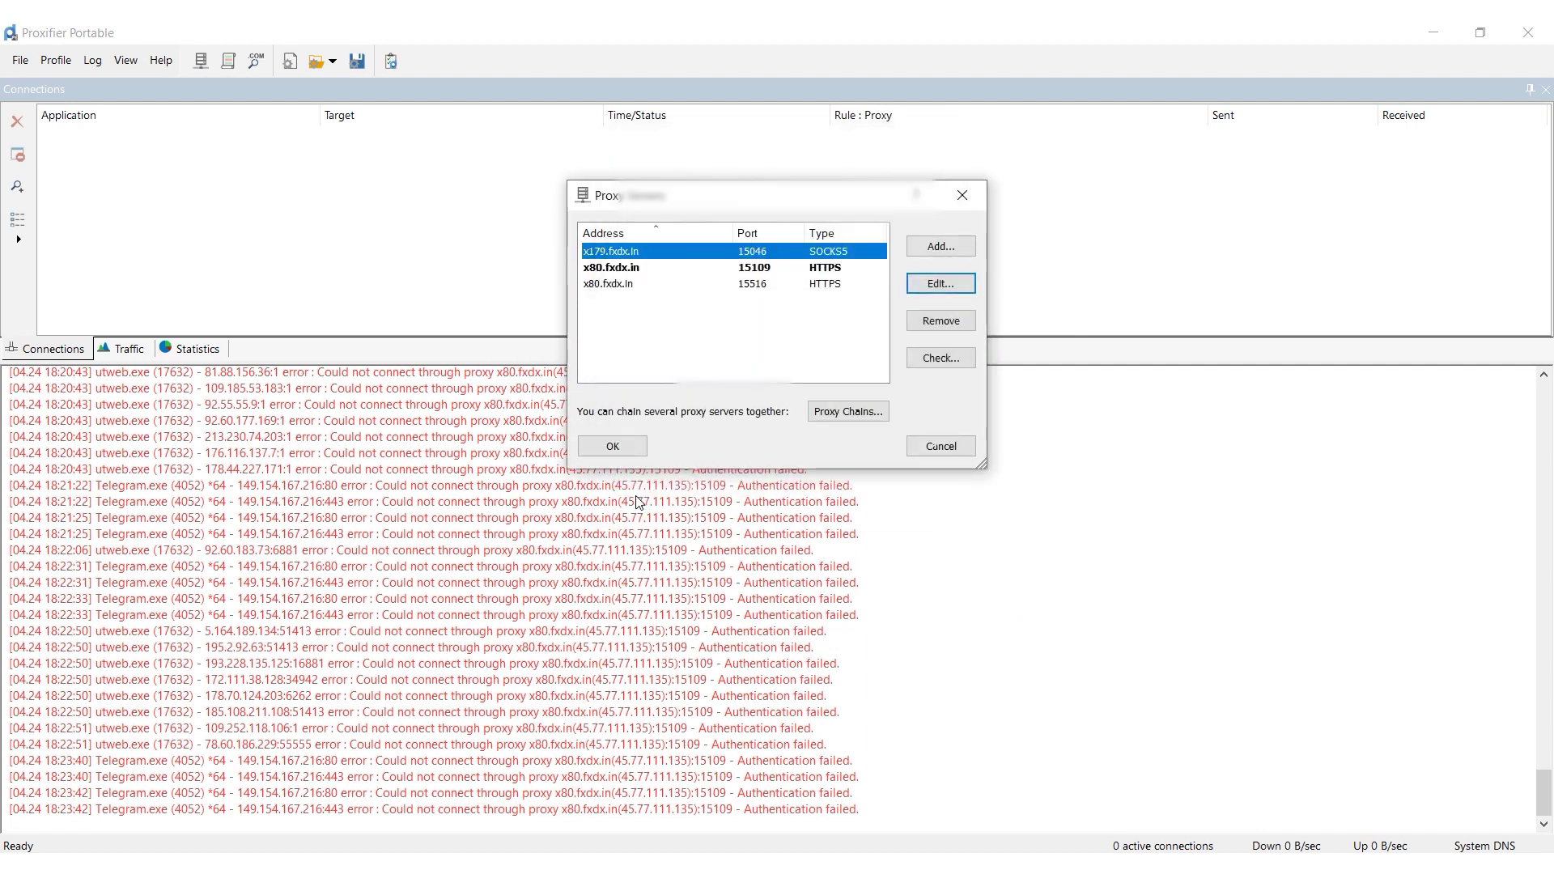
left_click(623, 445)
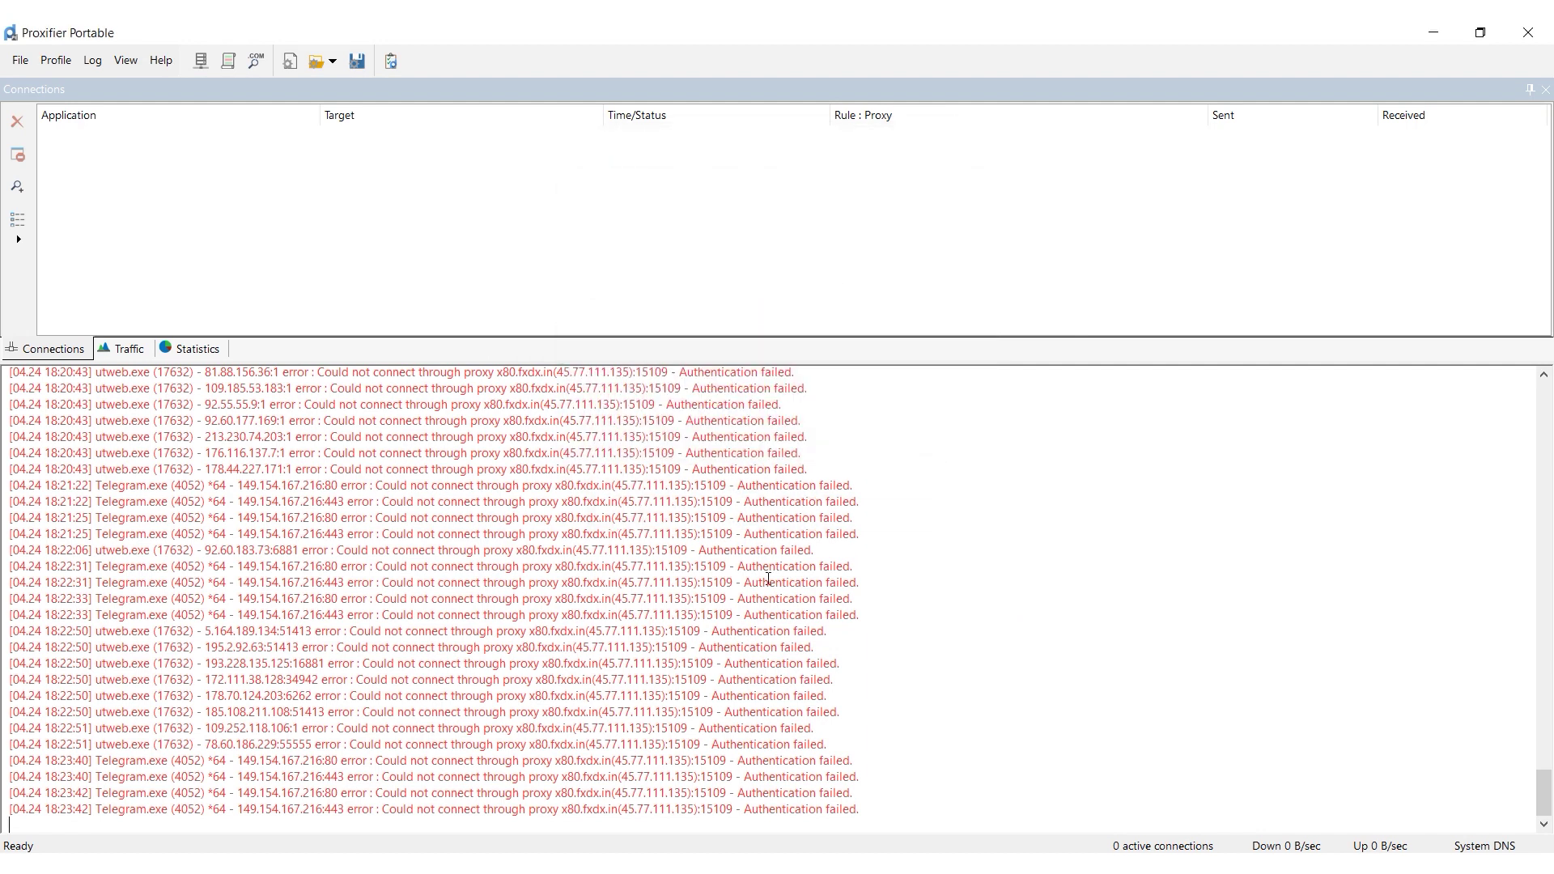
Add a proxification rule named New 1 that applies to steam.exe from the Program Files (x86) Steam folder.
left_click(56, 60)
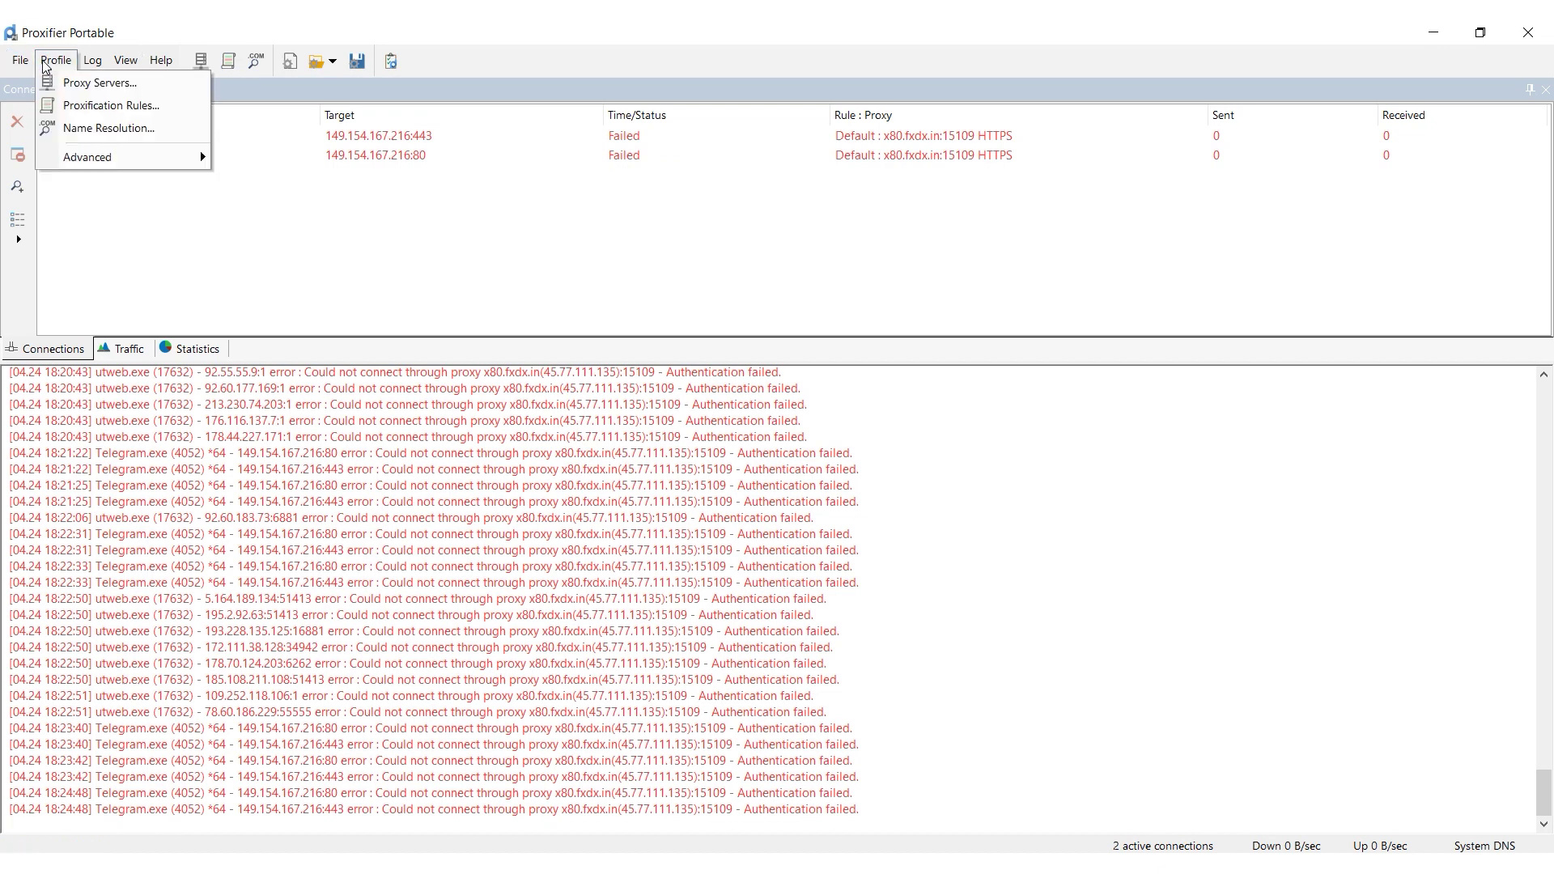
left_click(90, 106)
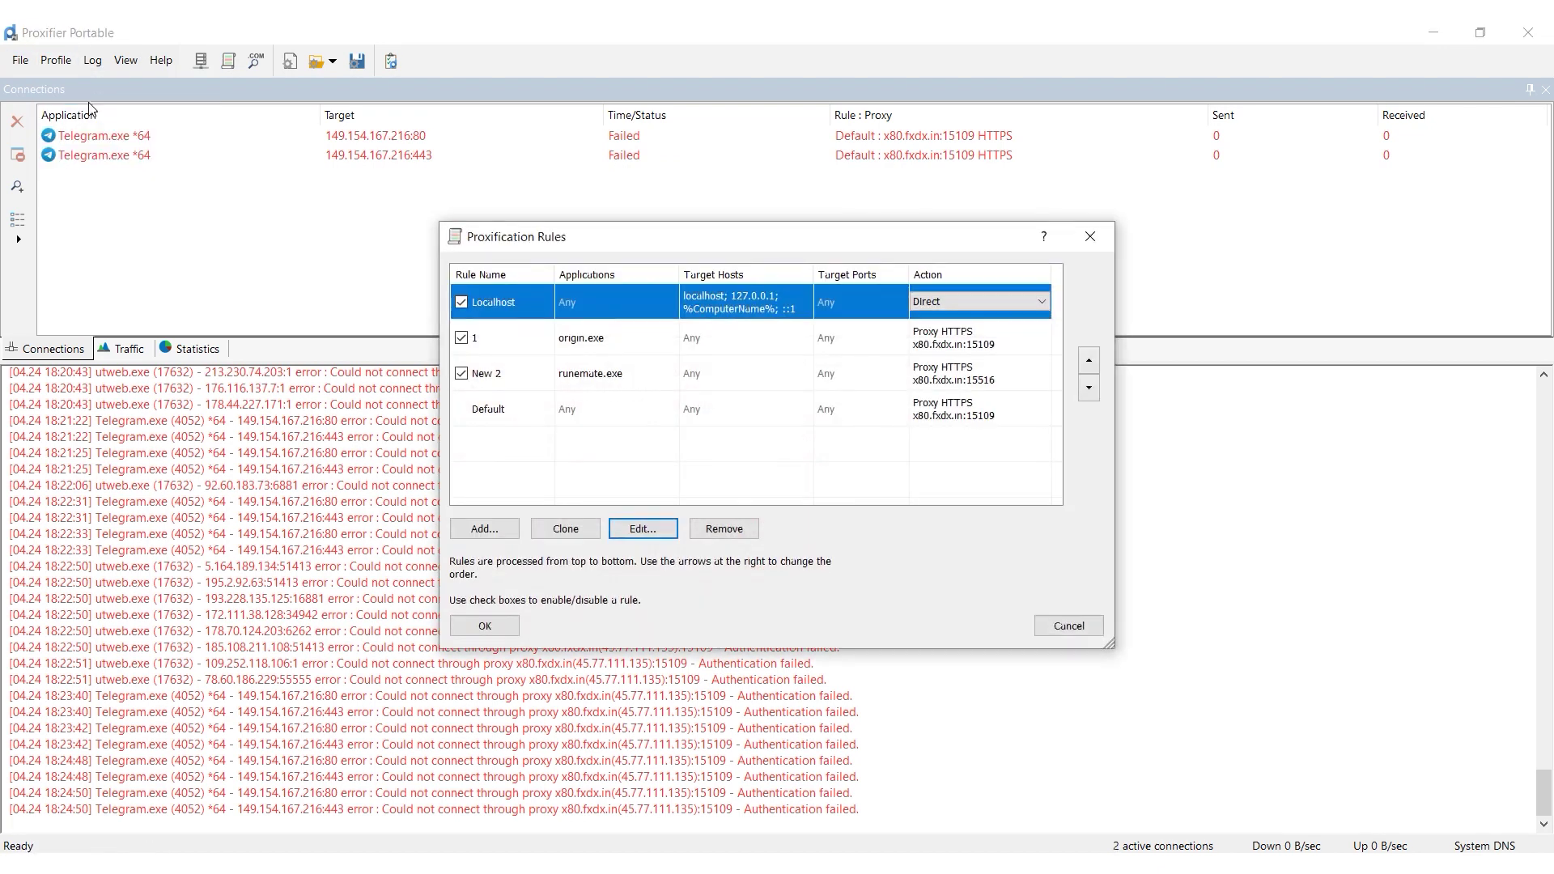
left_click(483, 528)
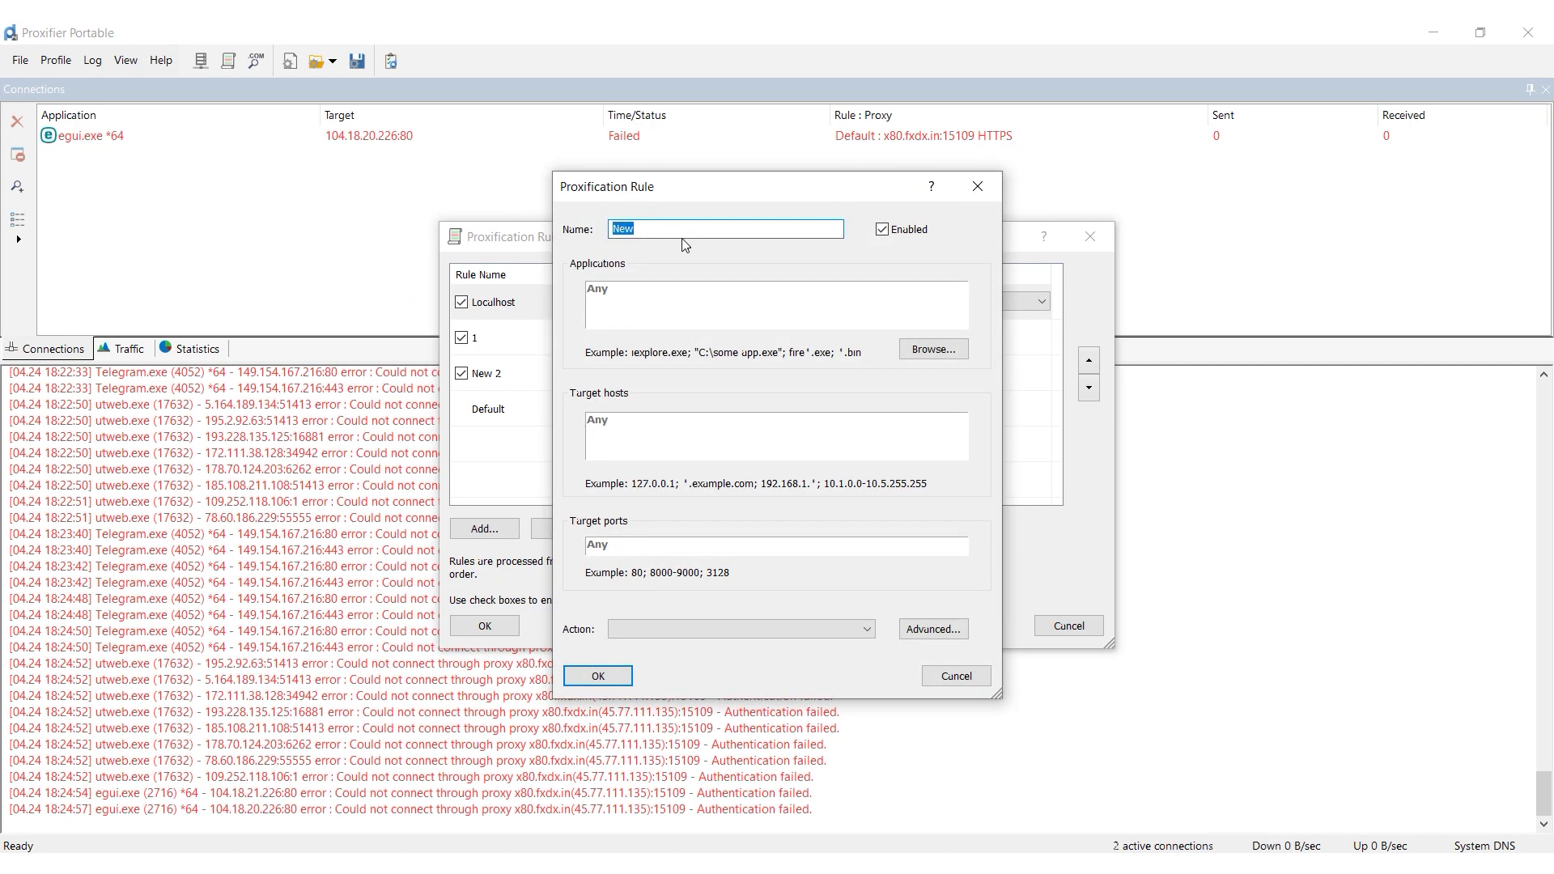
type("New 1")
left_click(935, 351)
left_click(551, 352)
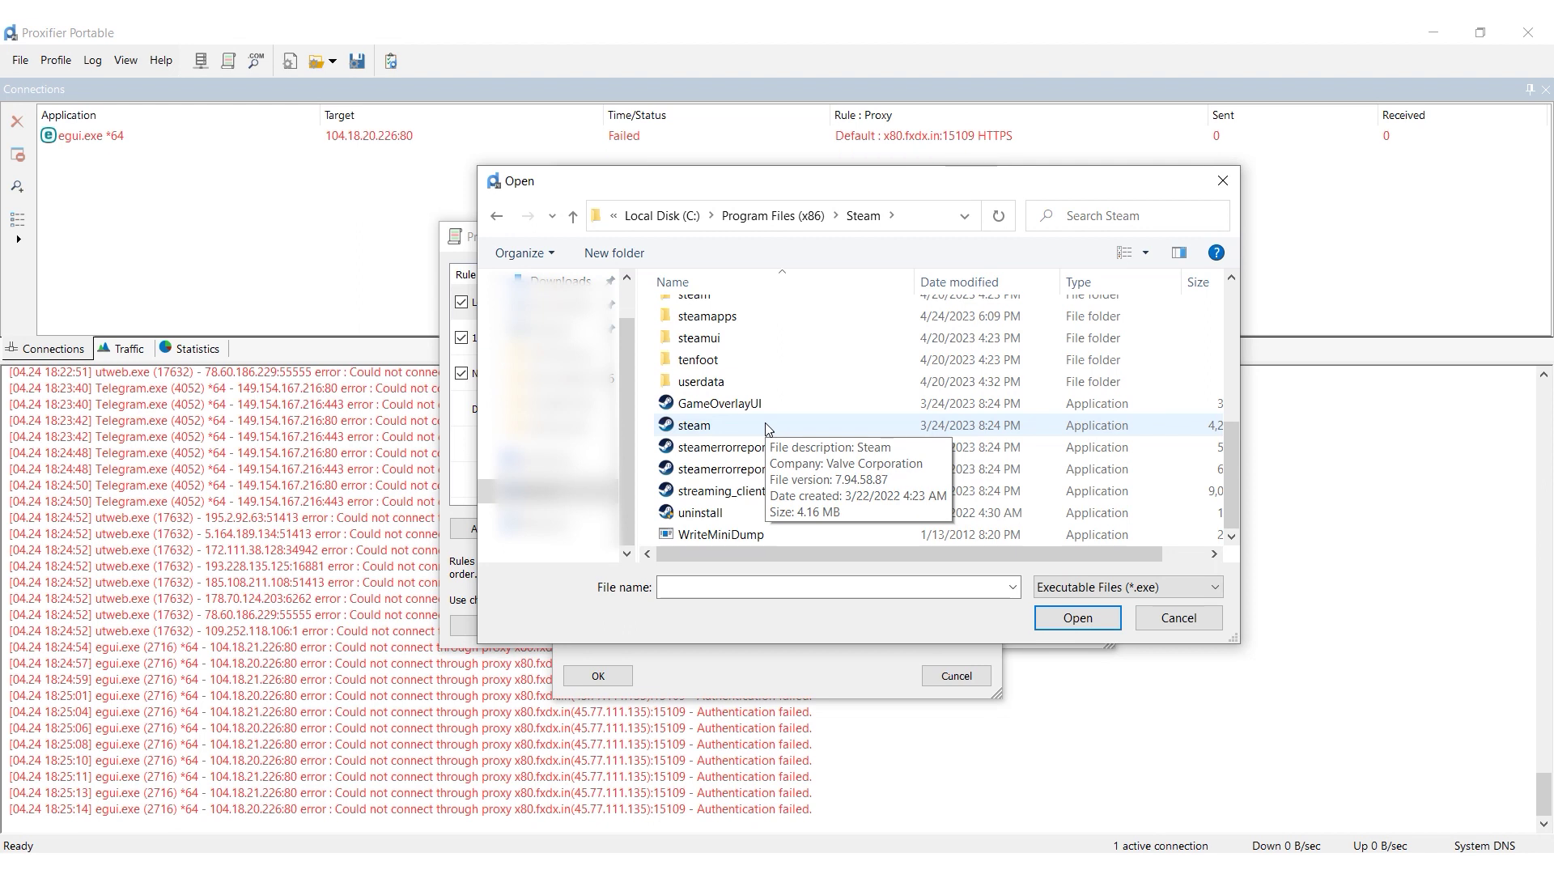
double_click(765, 423)
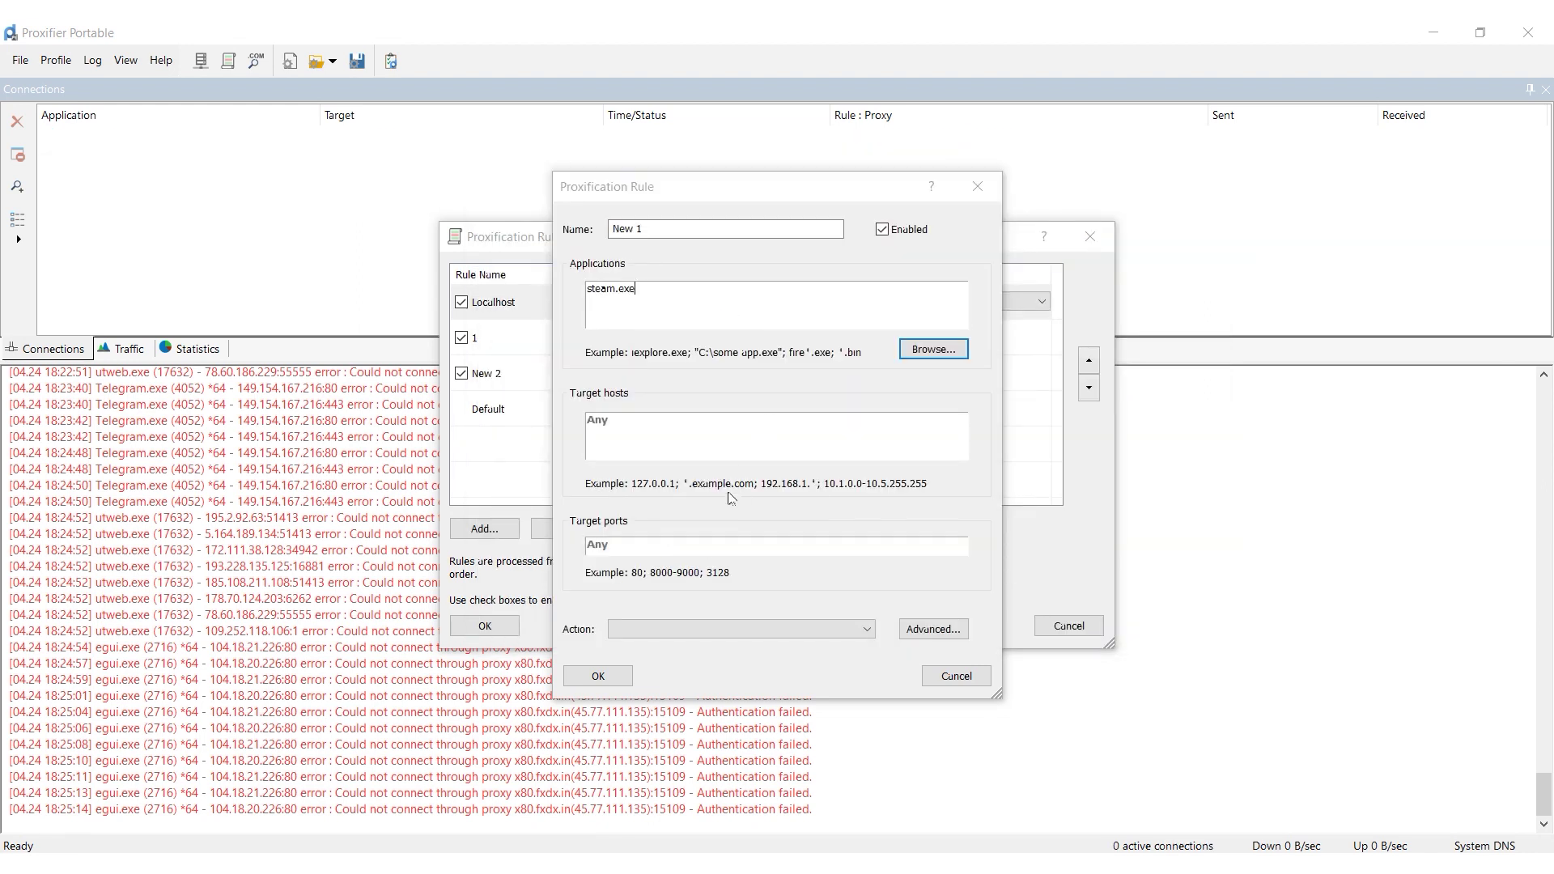
Set the New 1 rule's action to Proxy SOCKS5 x179.fxdx.in:15046 and save the proxification rules.
left_click(677, 630)
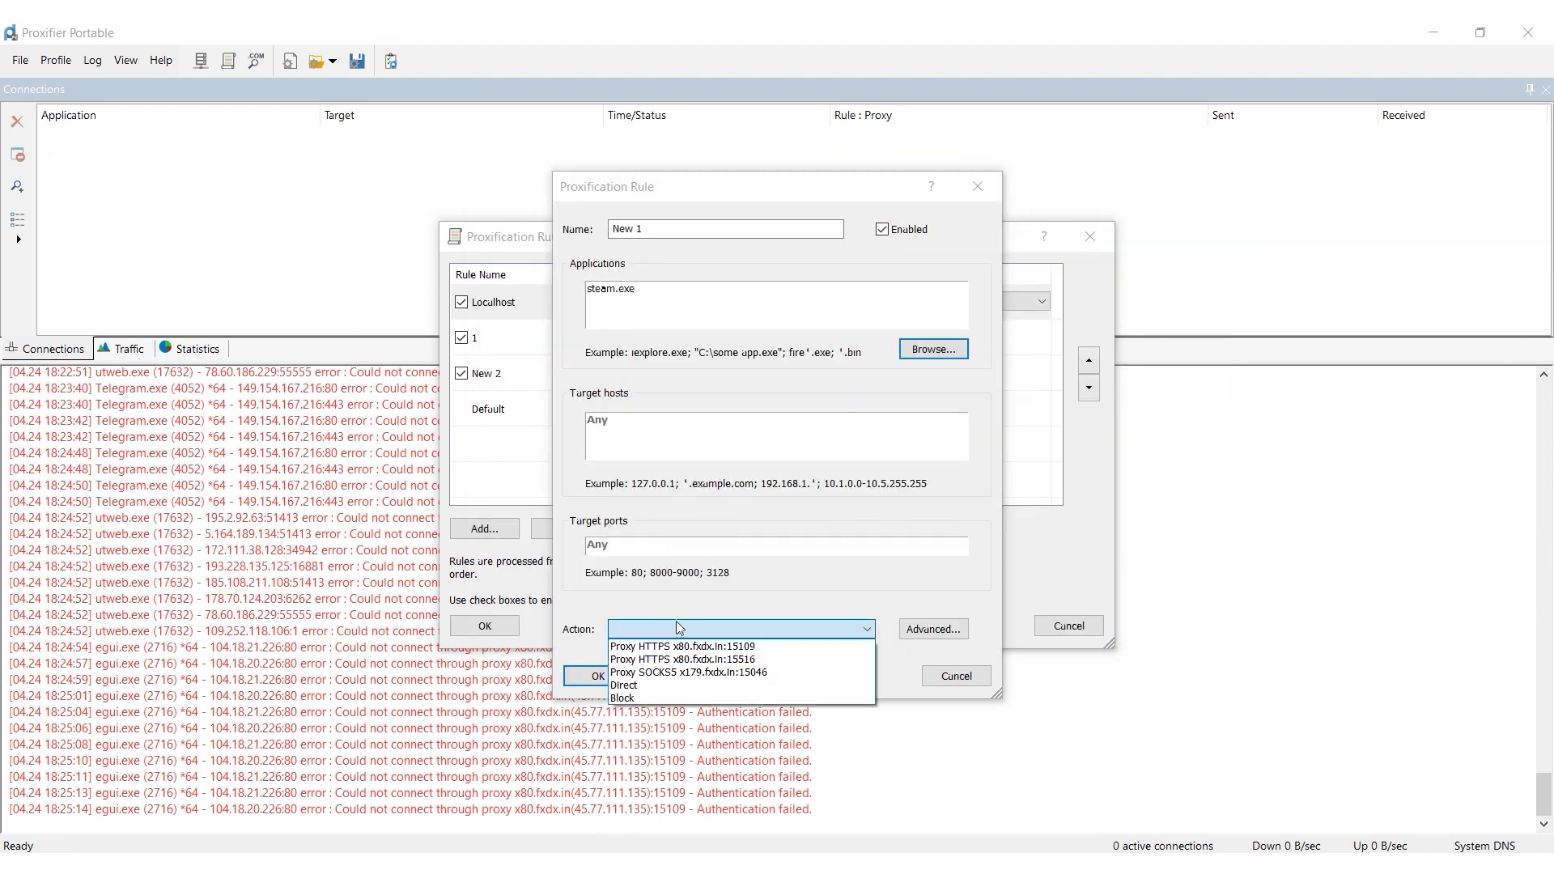
left_click(763, 673)
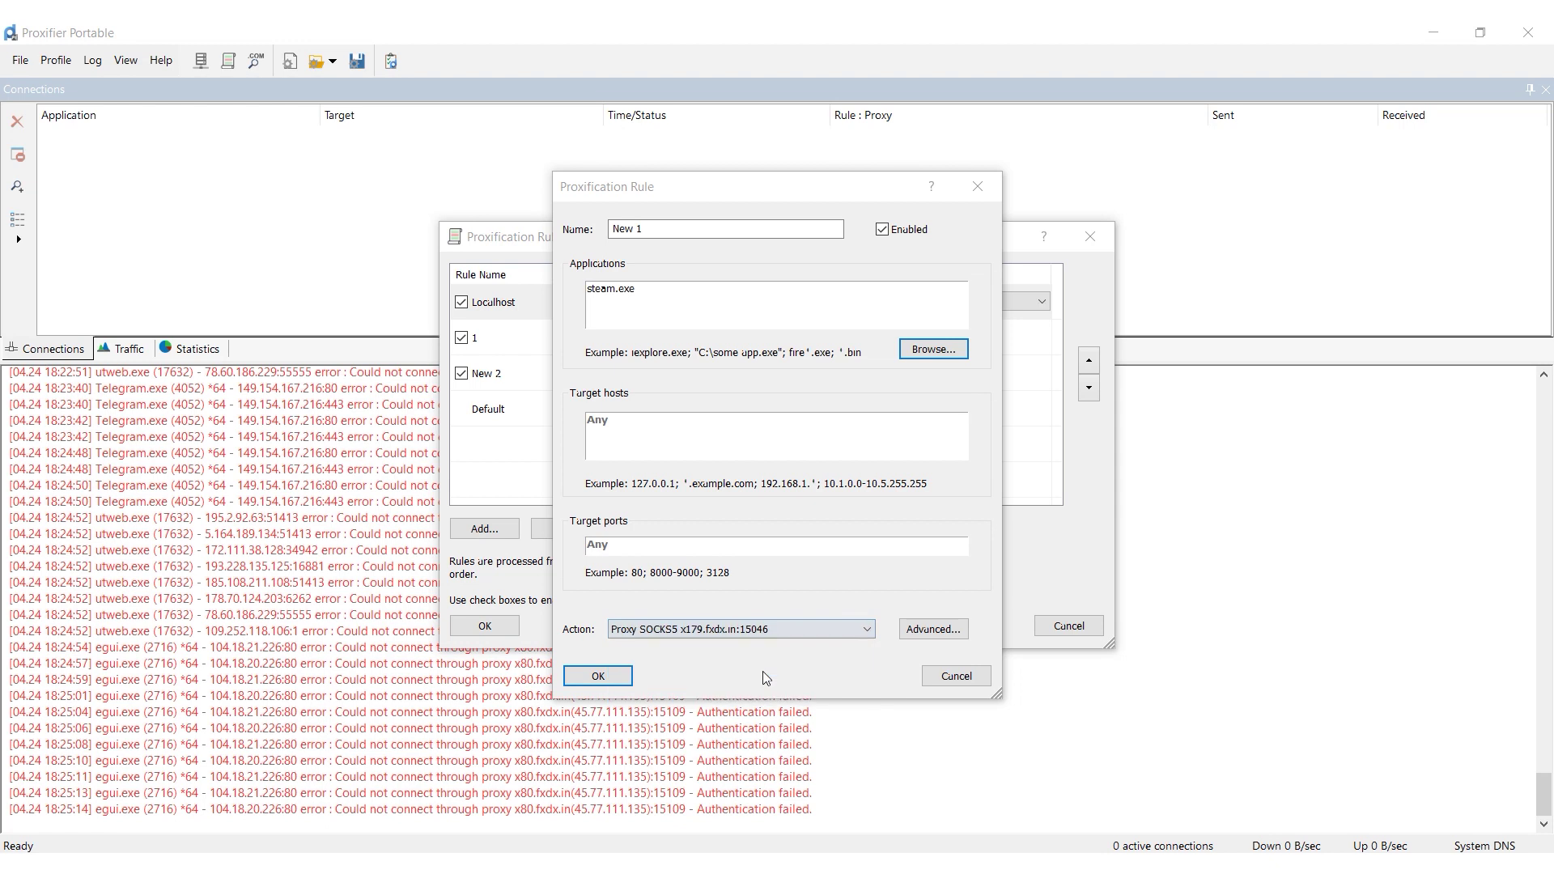
left_click(617, 682)
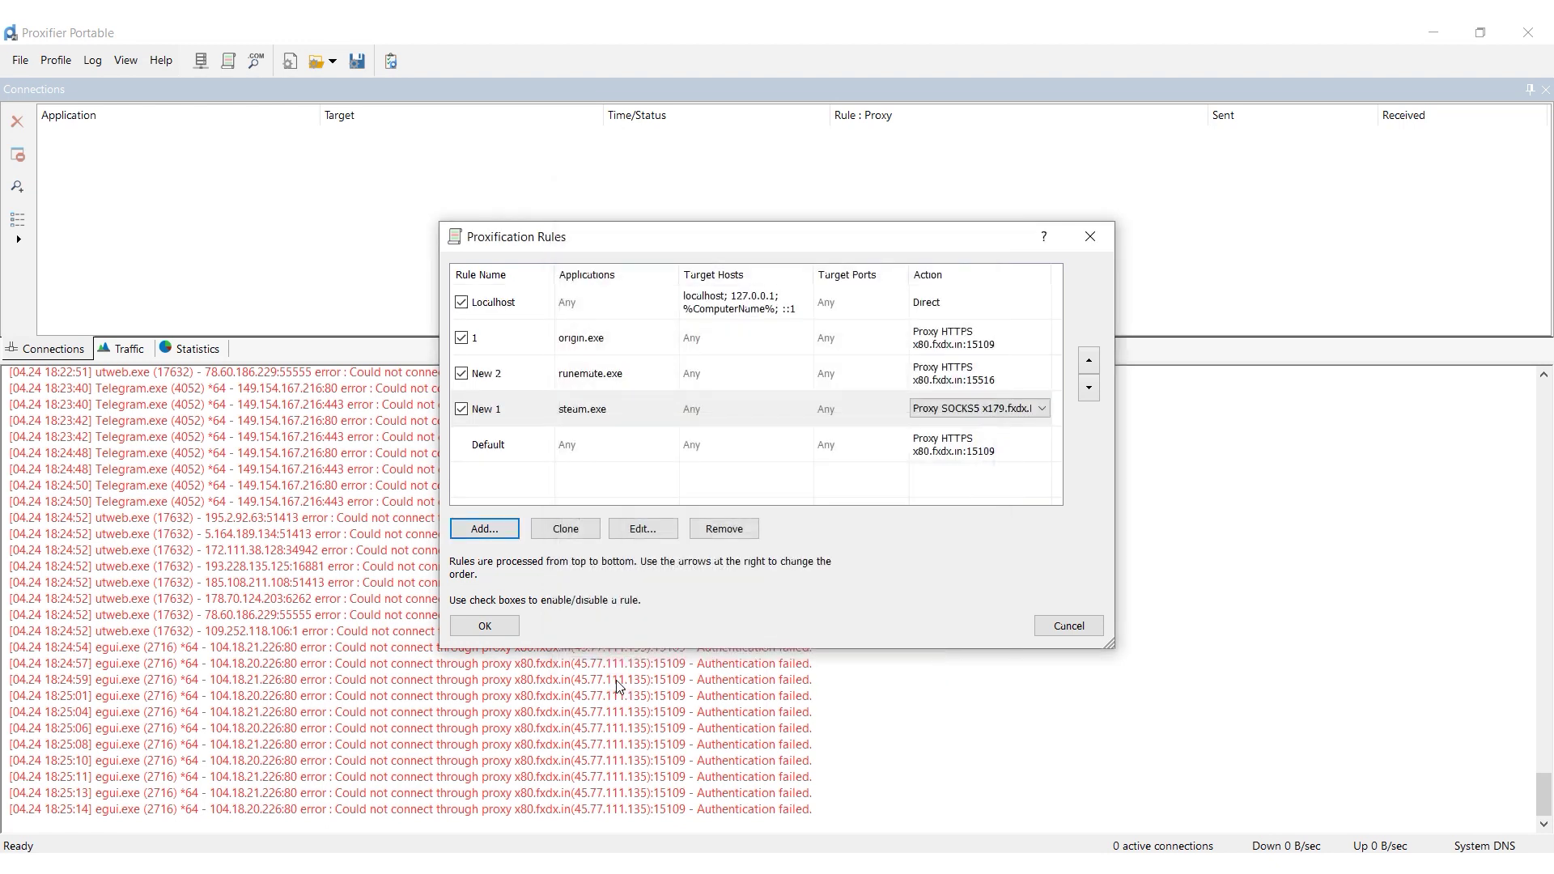
left_click(499, 628)
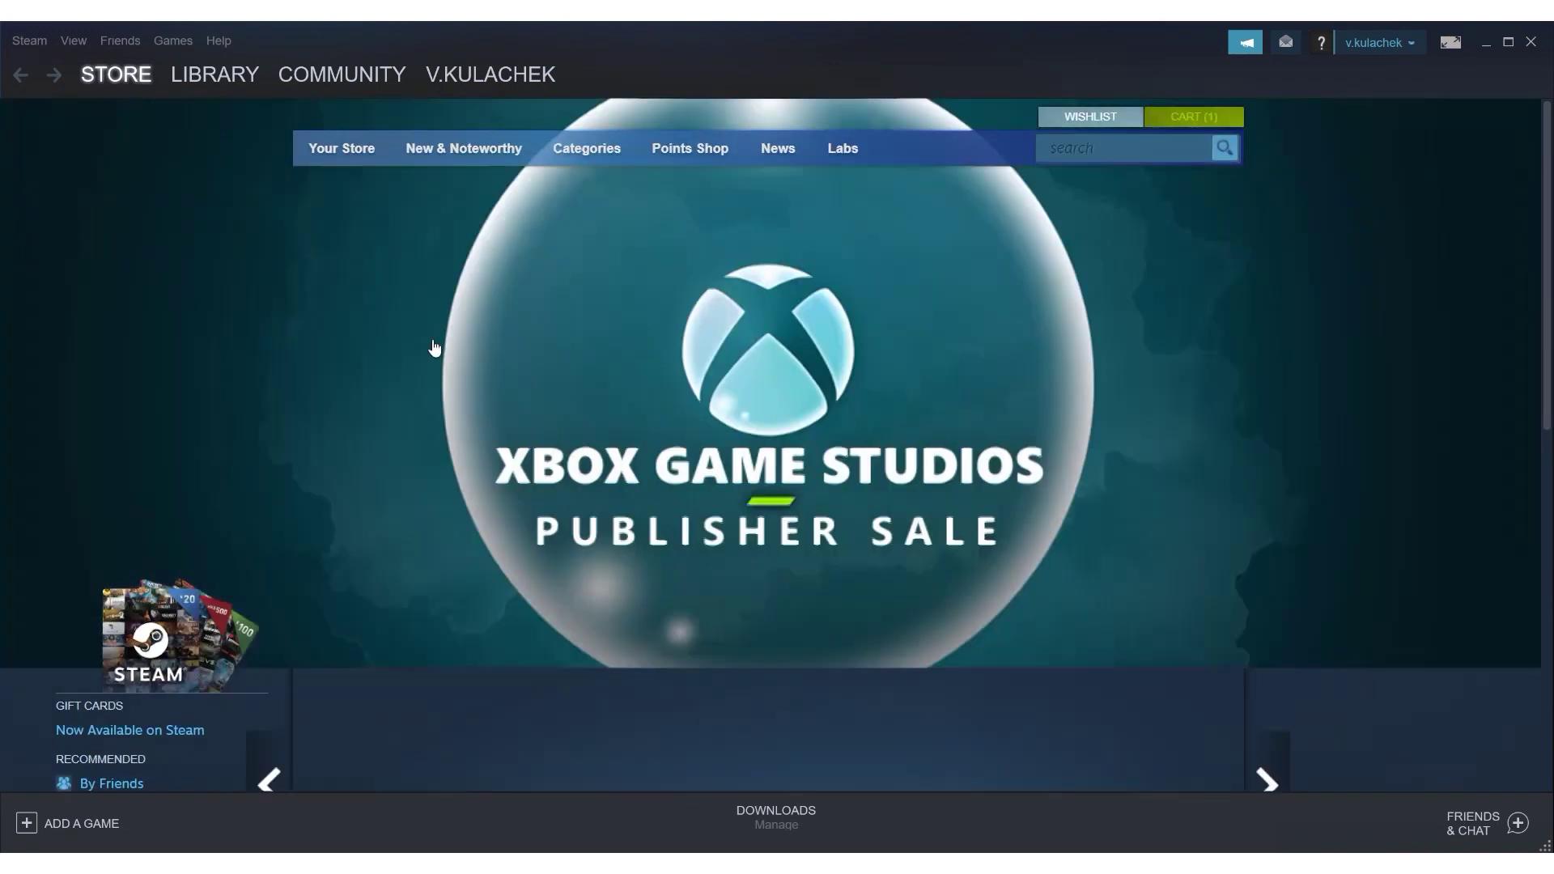
Look through the Steam store front page down to the special offers.
scroll(510, 360, "down", 8)
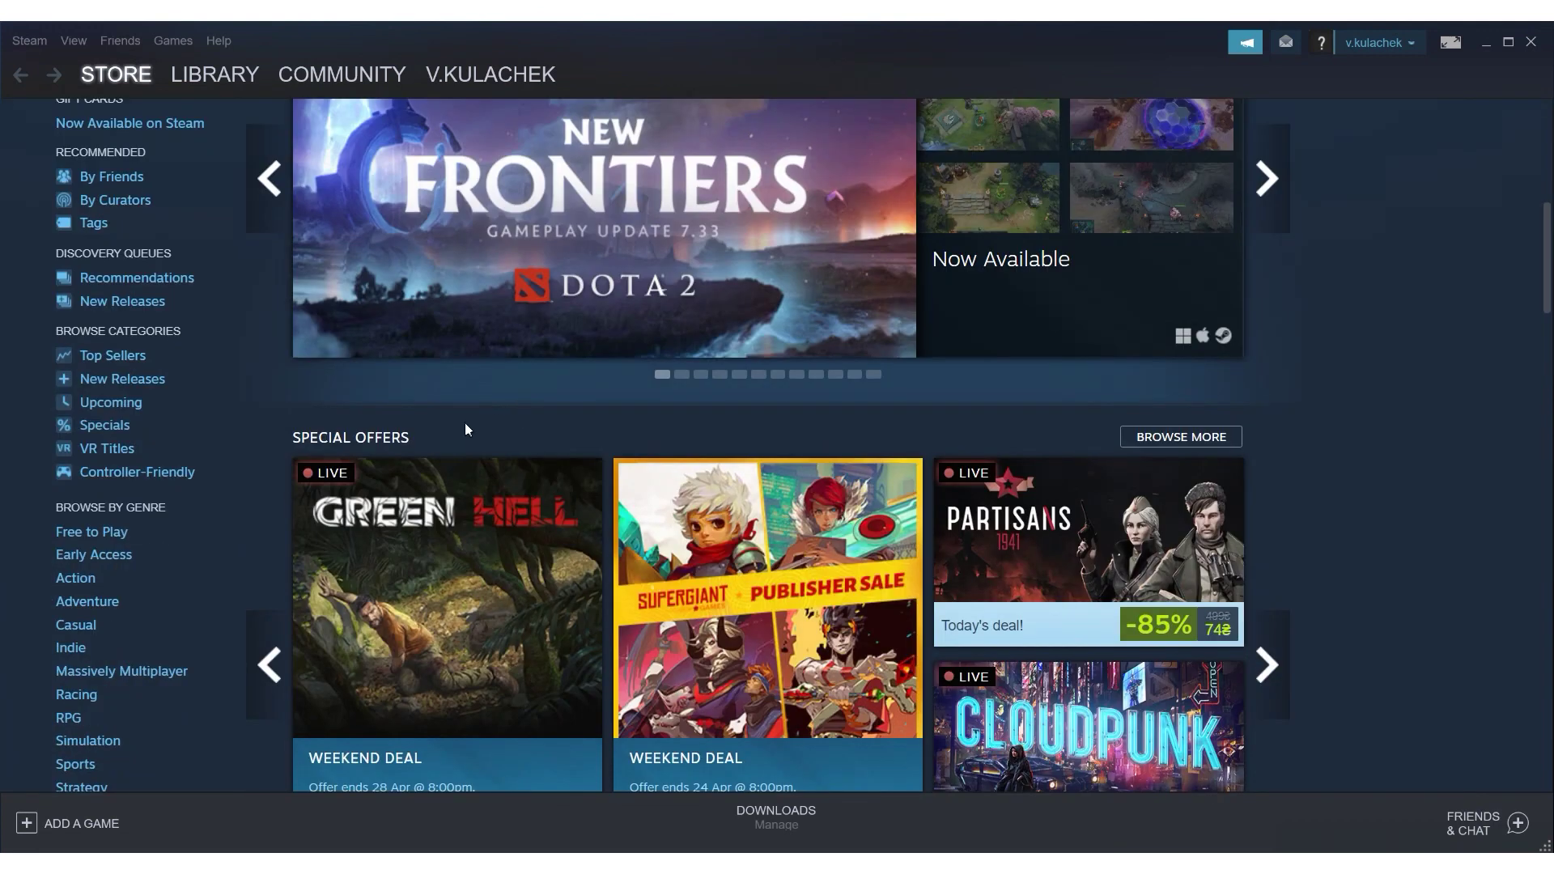
scroll(472, 484, "down", 2)
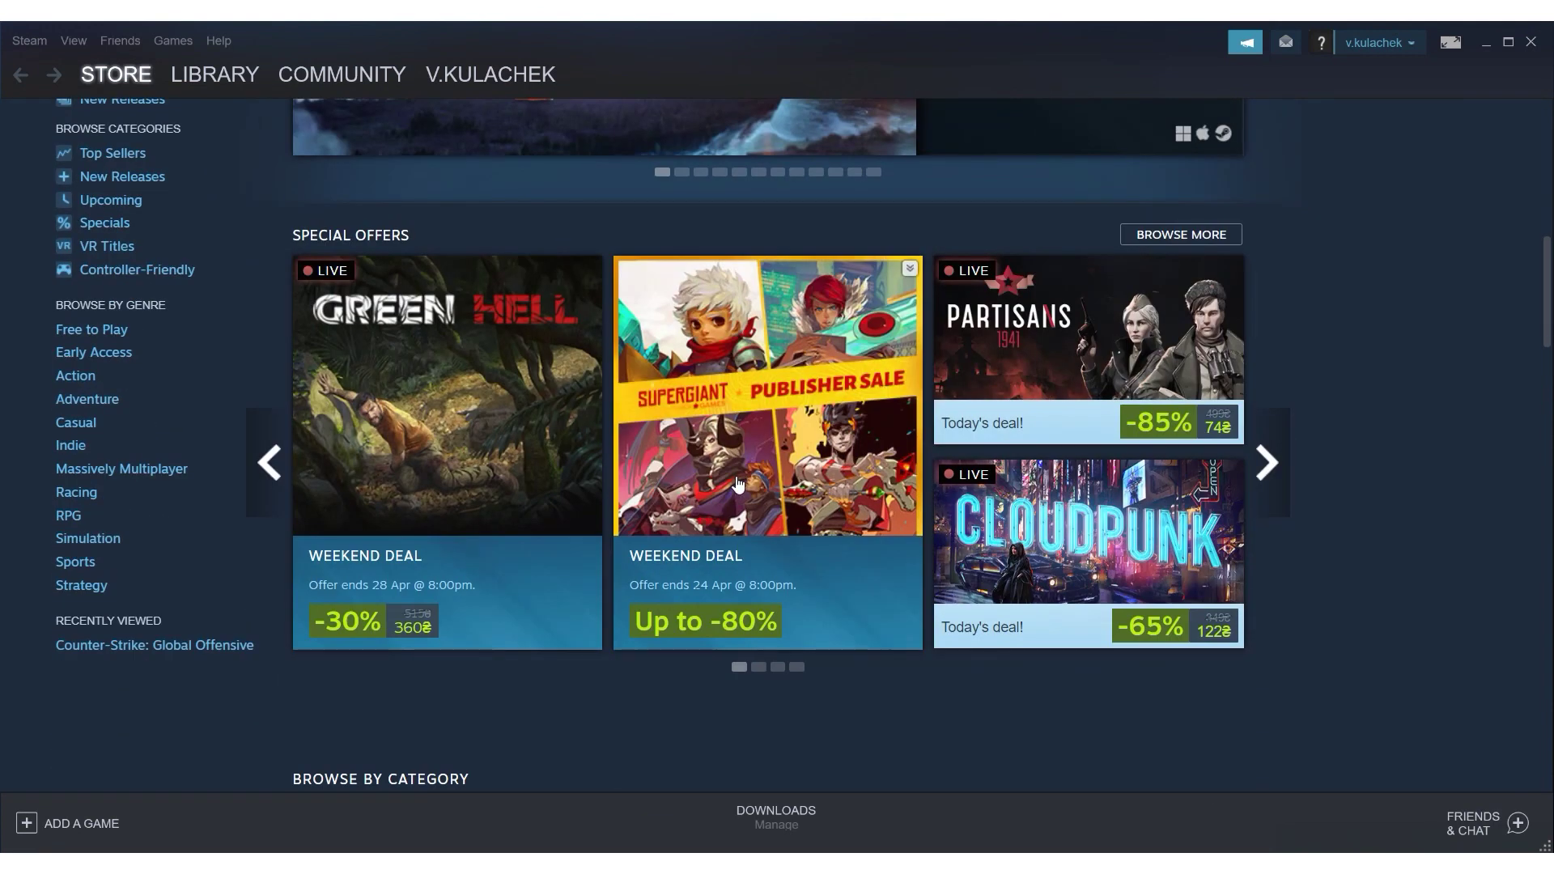
Open the Supergiant Games publisher sale and add Hades from the top sellers to the cart.
left_click(738, 484)
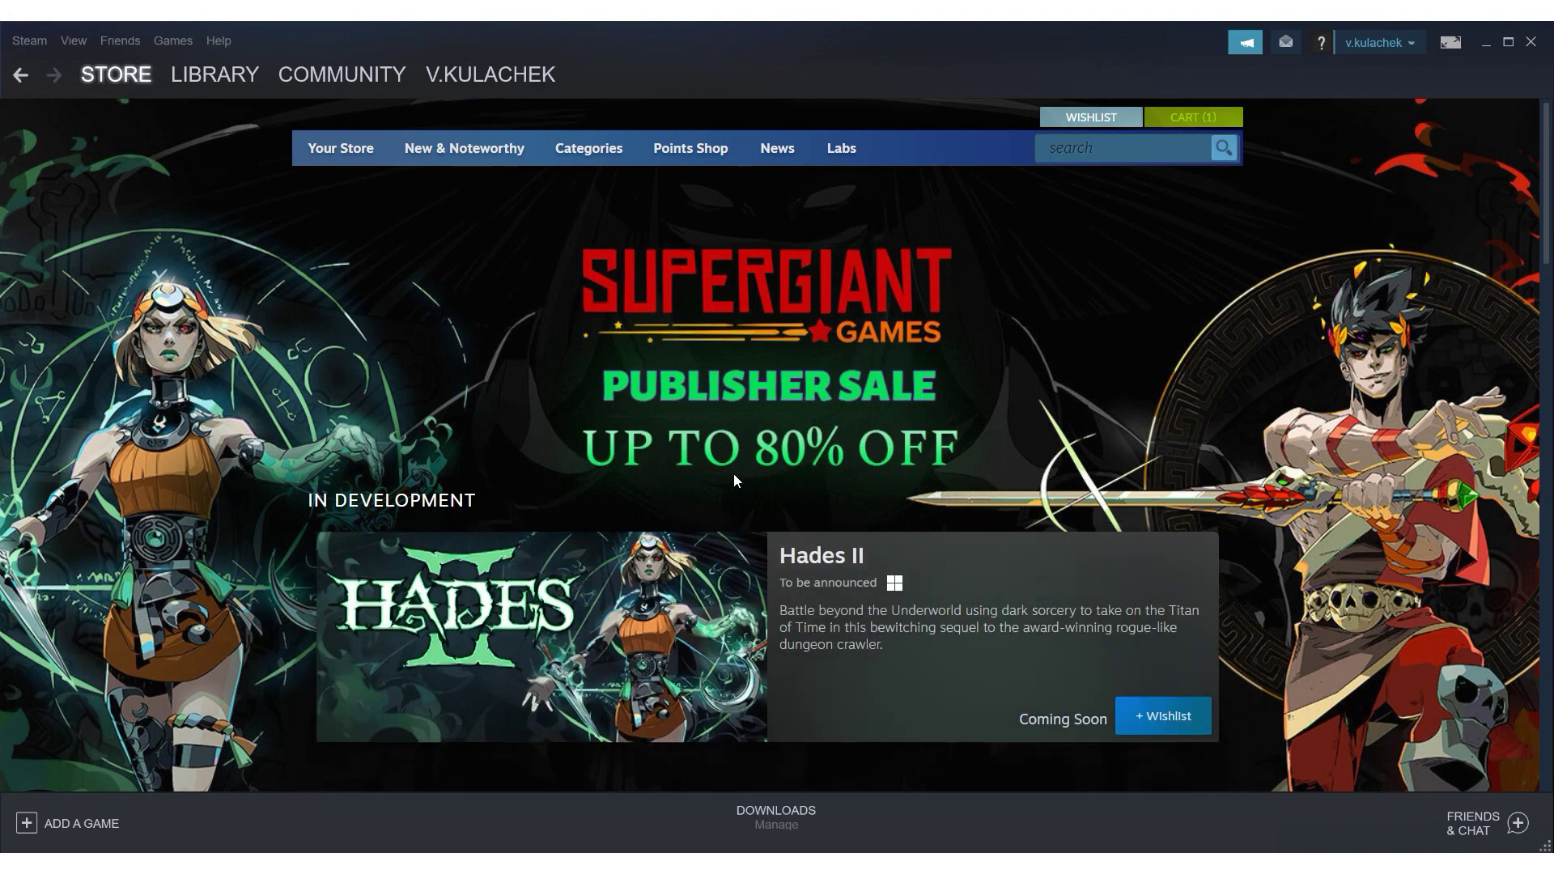
scroll(734, 473, "down", 5)
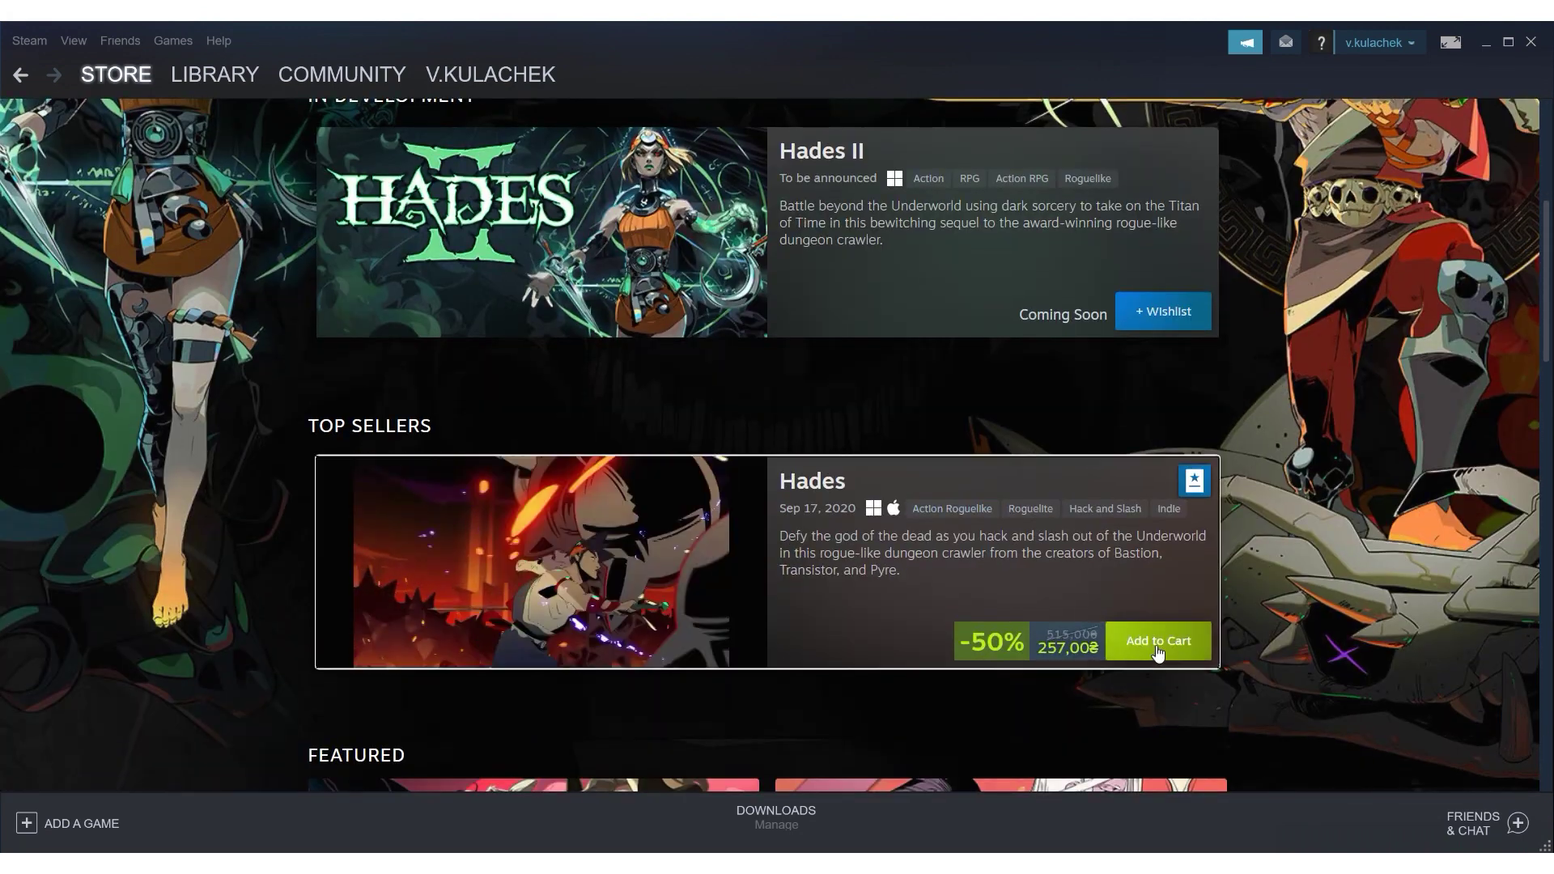
left_click(1158, 647)
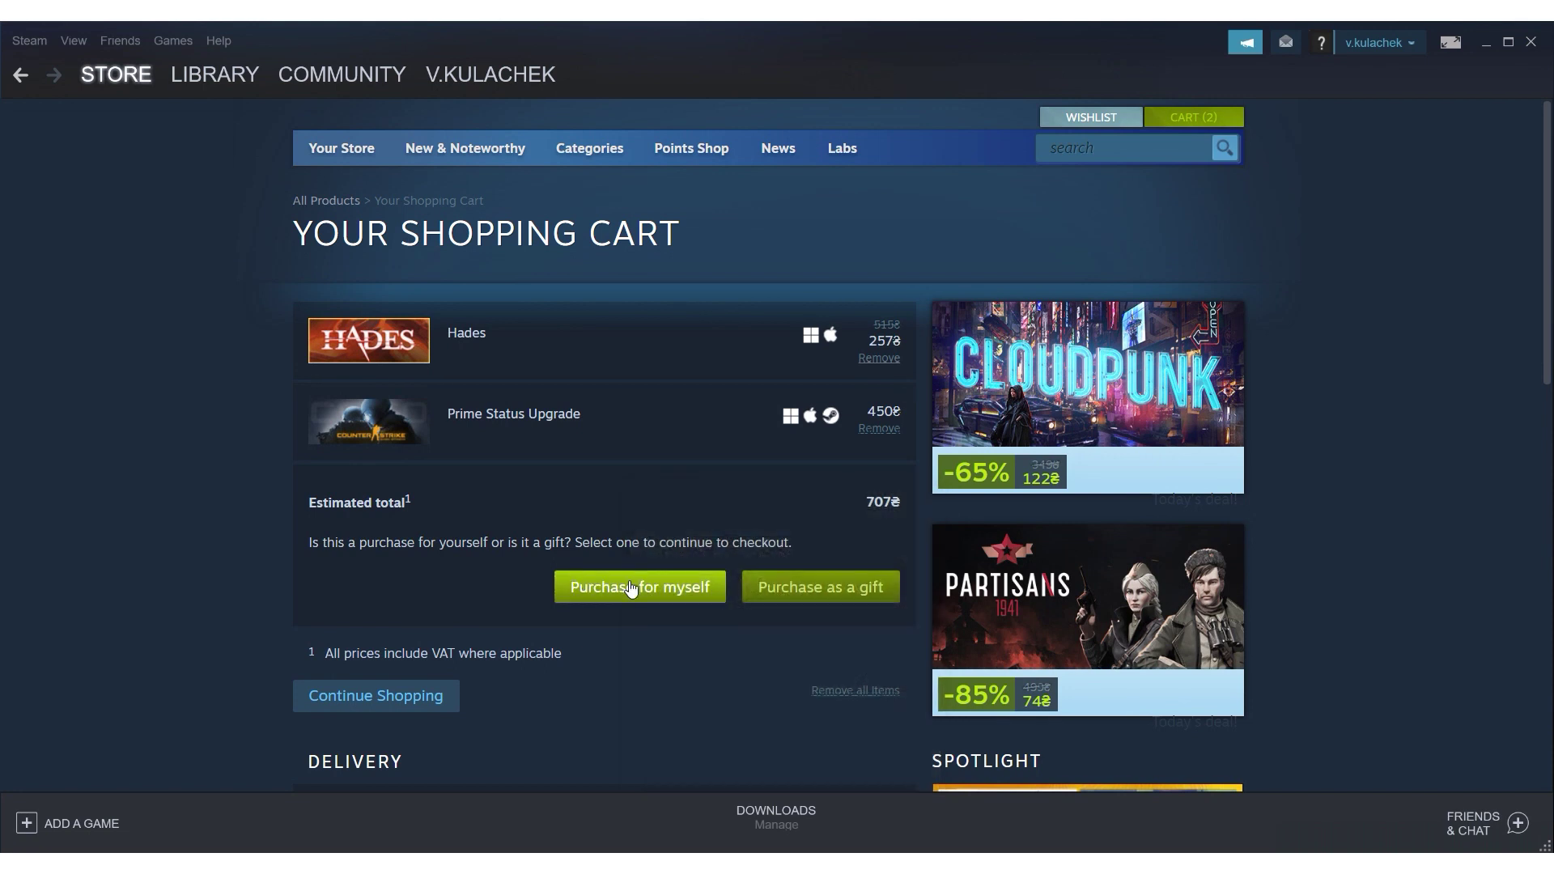
Start checkout as a purchase for yourself and review the payment form, choosing Ukraine as the billing country.
left_click(633, 588)
scroll(381, 400, "down", 3)
left_click(495, 560)
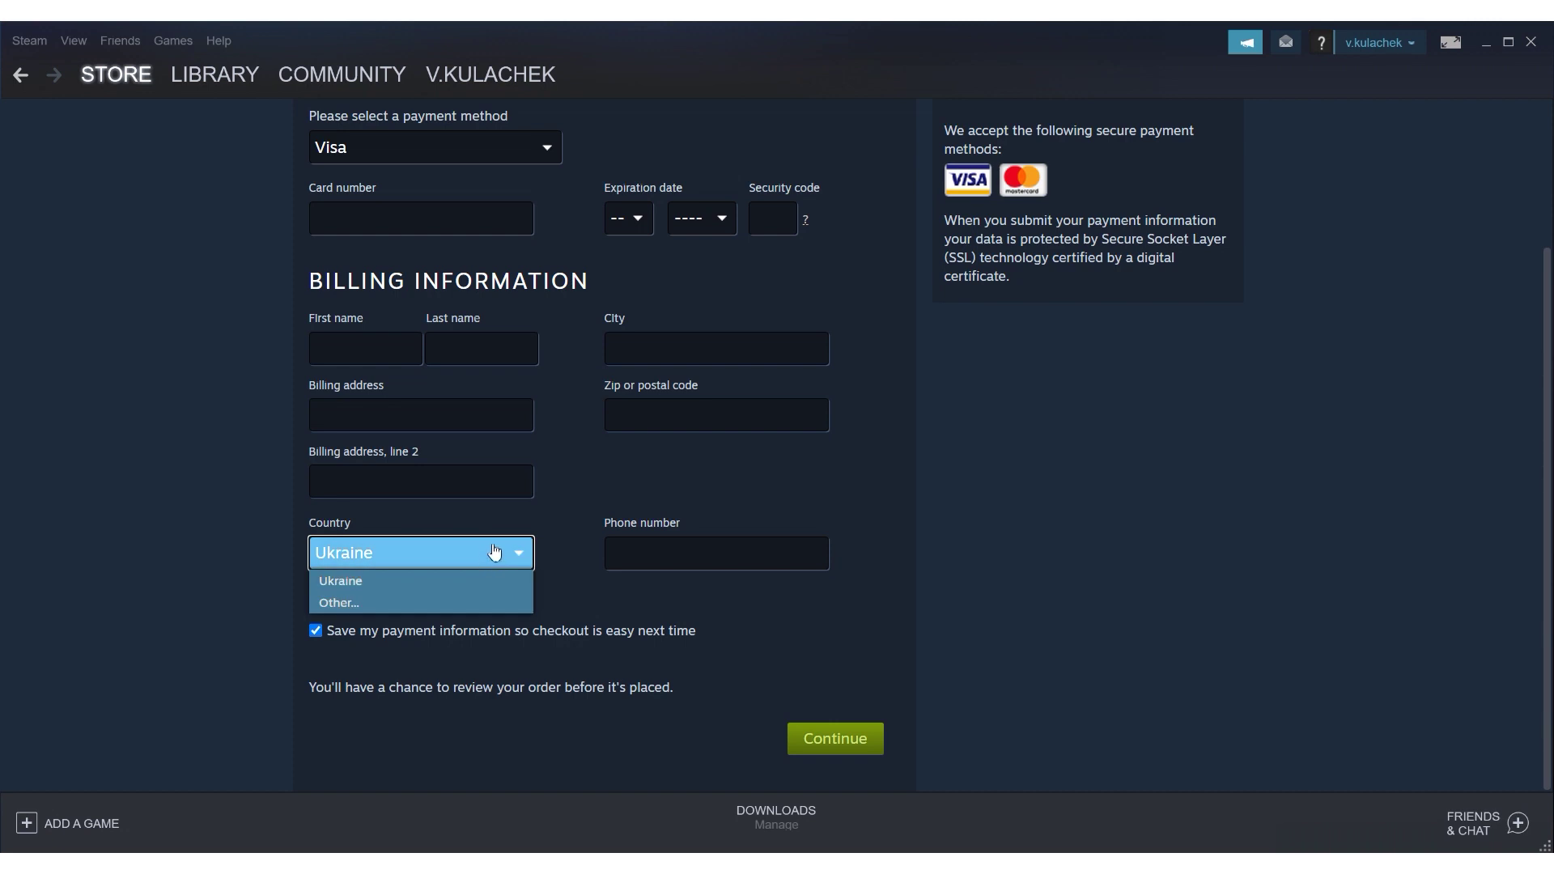
left_click(370, 589)
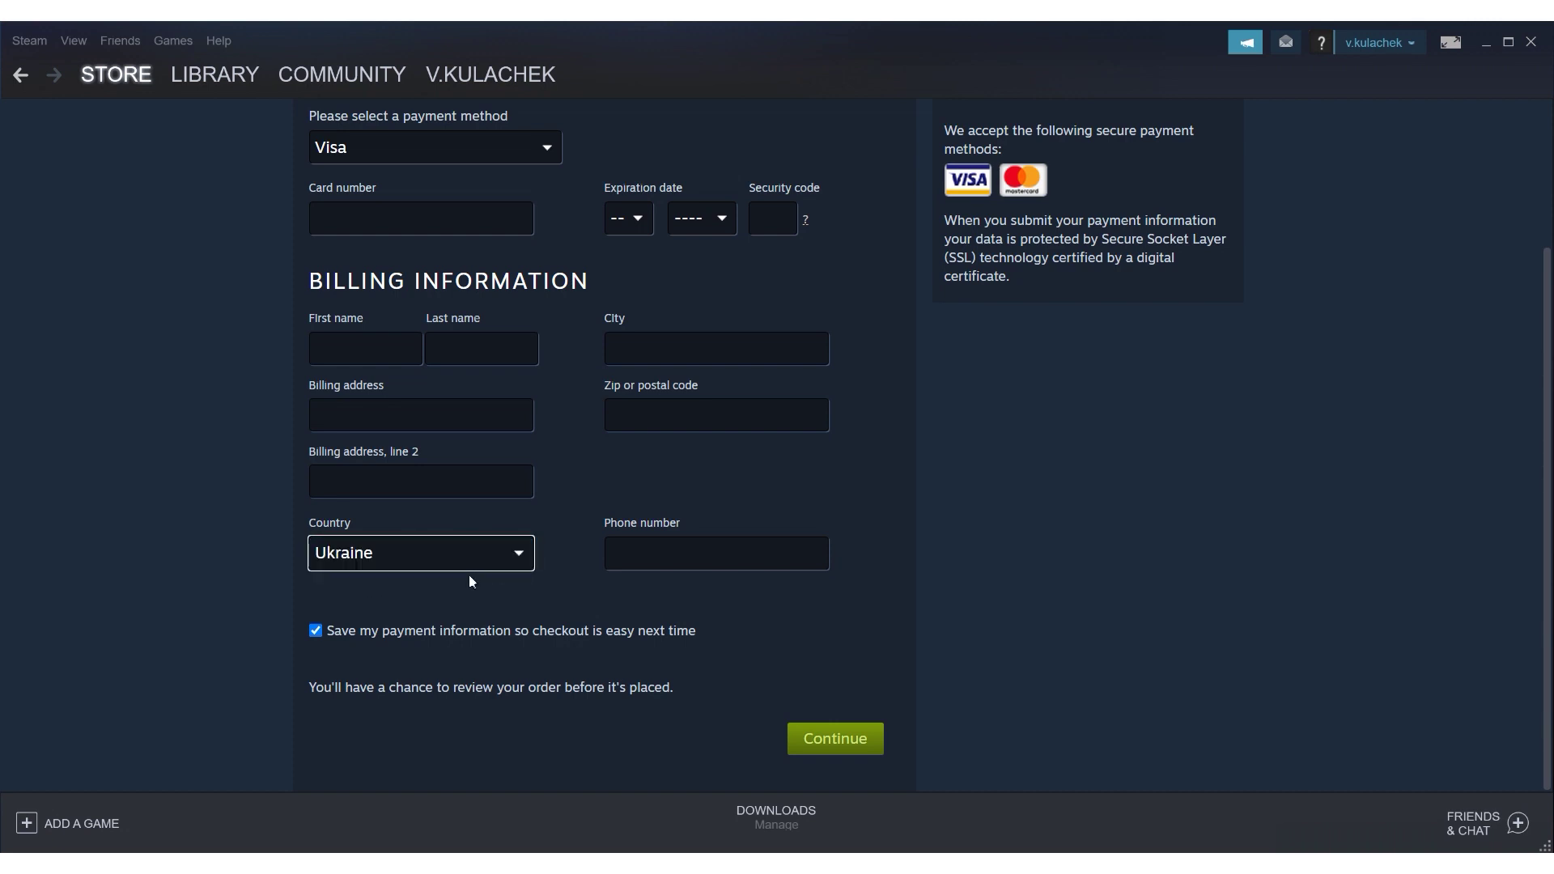
scroll(586, 568, "up", 3)
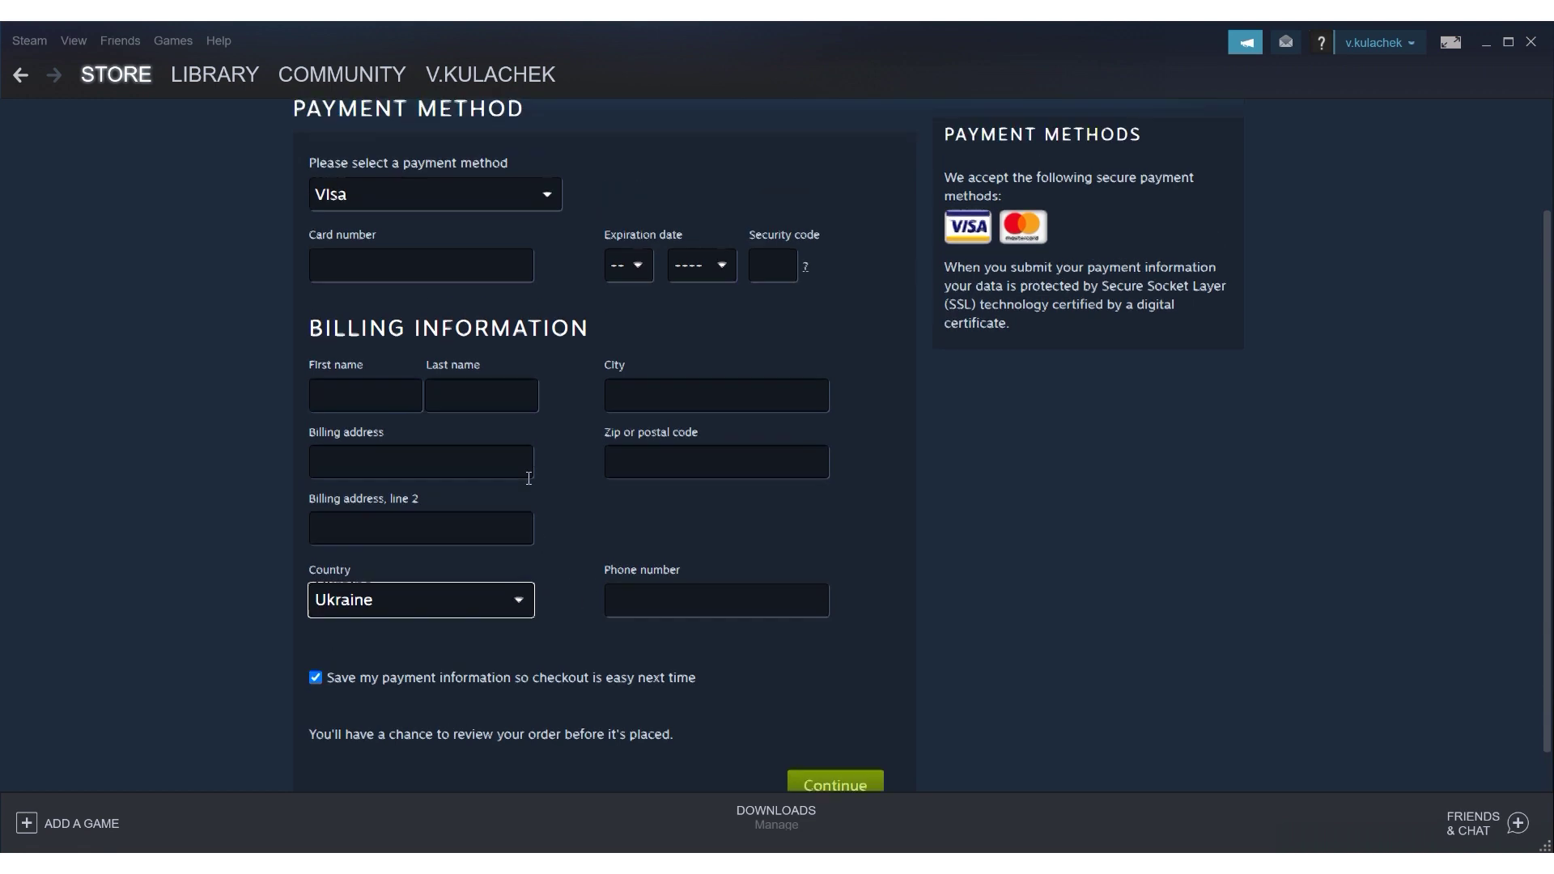
left_click(428, 405)
scroll(456, 504, "down", 3)
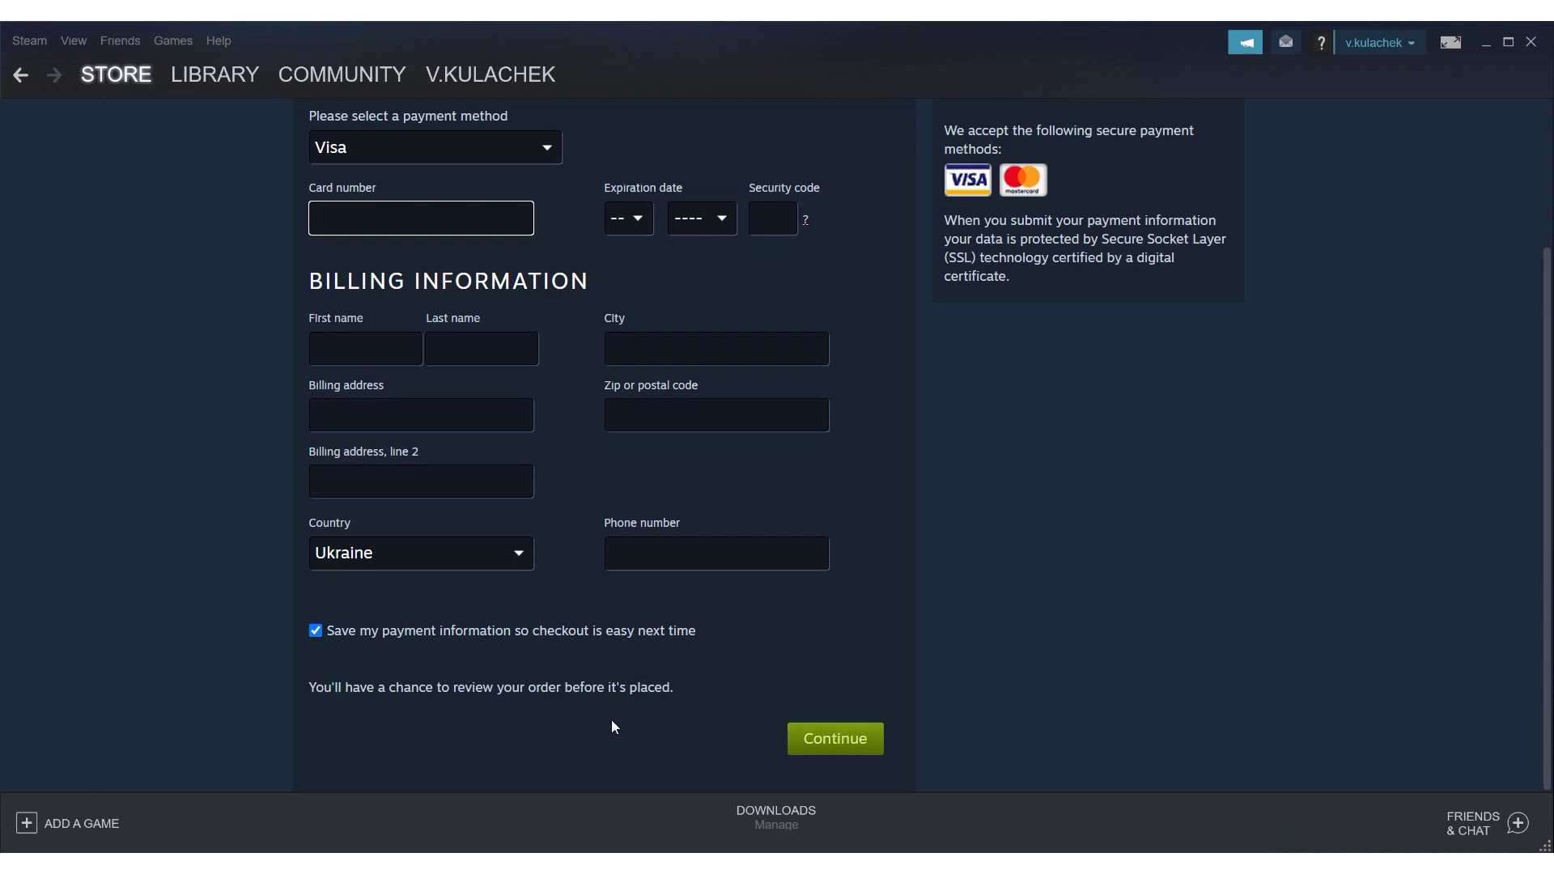
Leave the checkout for the store front page and look through its featured offers.
left_click(19, 76)
left_click(18, 75)
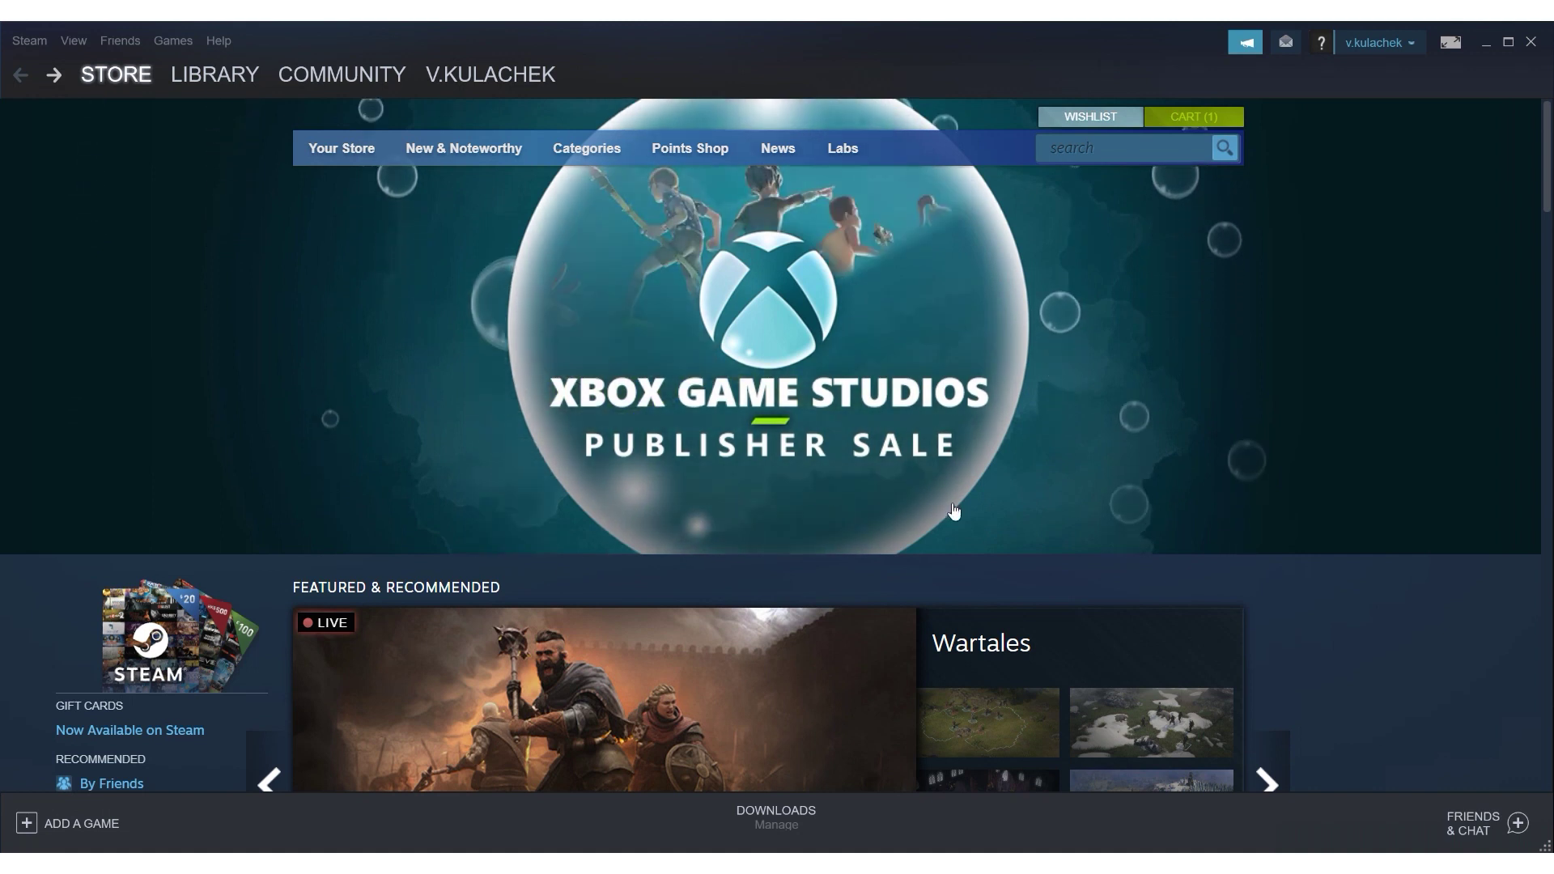
scroll(693, 515, "down", 8)
scroll(696, 456, "down", 4)
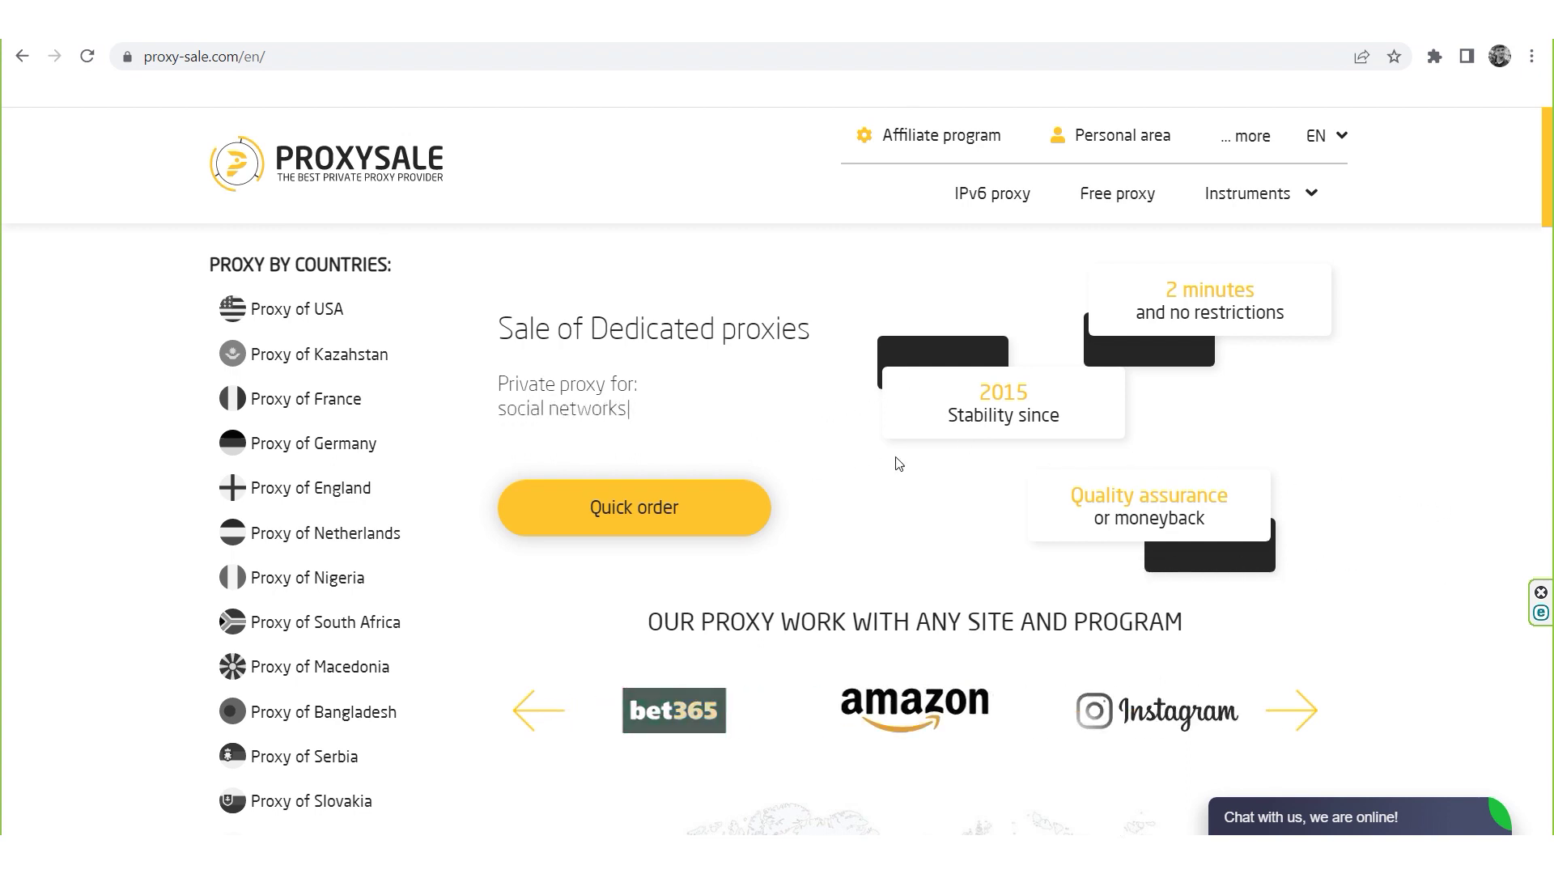
Look through the proxy-sale.com home page, examining country prices, service statistics, client reviews, blog articles and the proxy buying information.
scroll(899, 464, "down", 2)
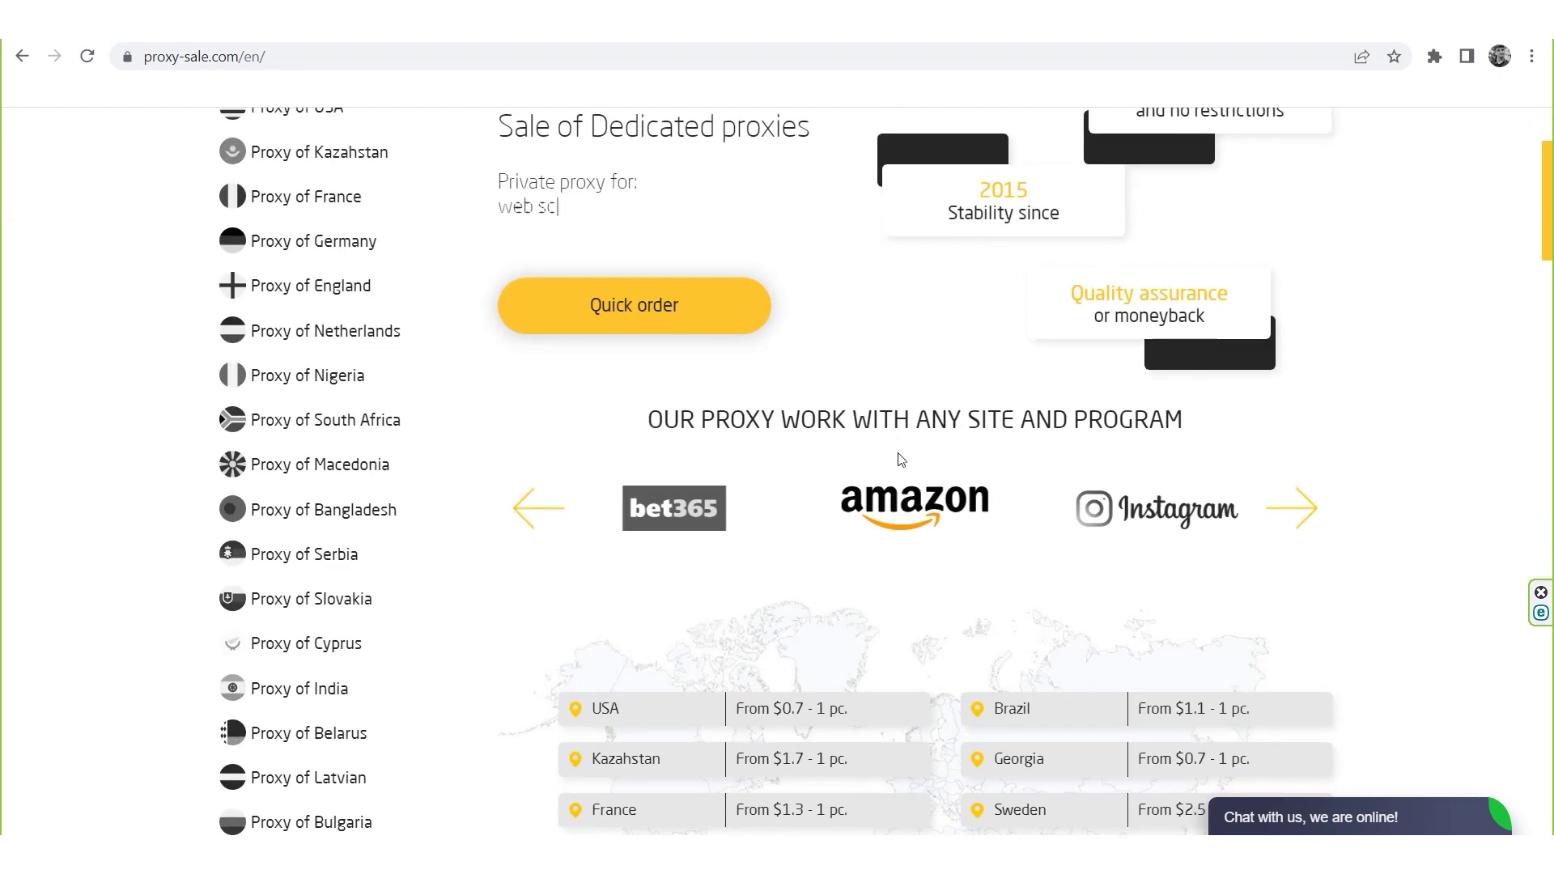
scroll(901, 460, "down", 4)
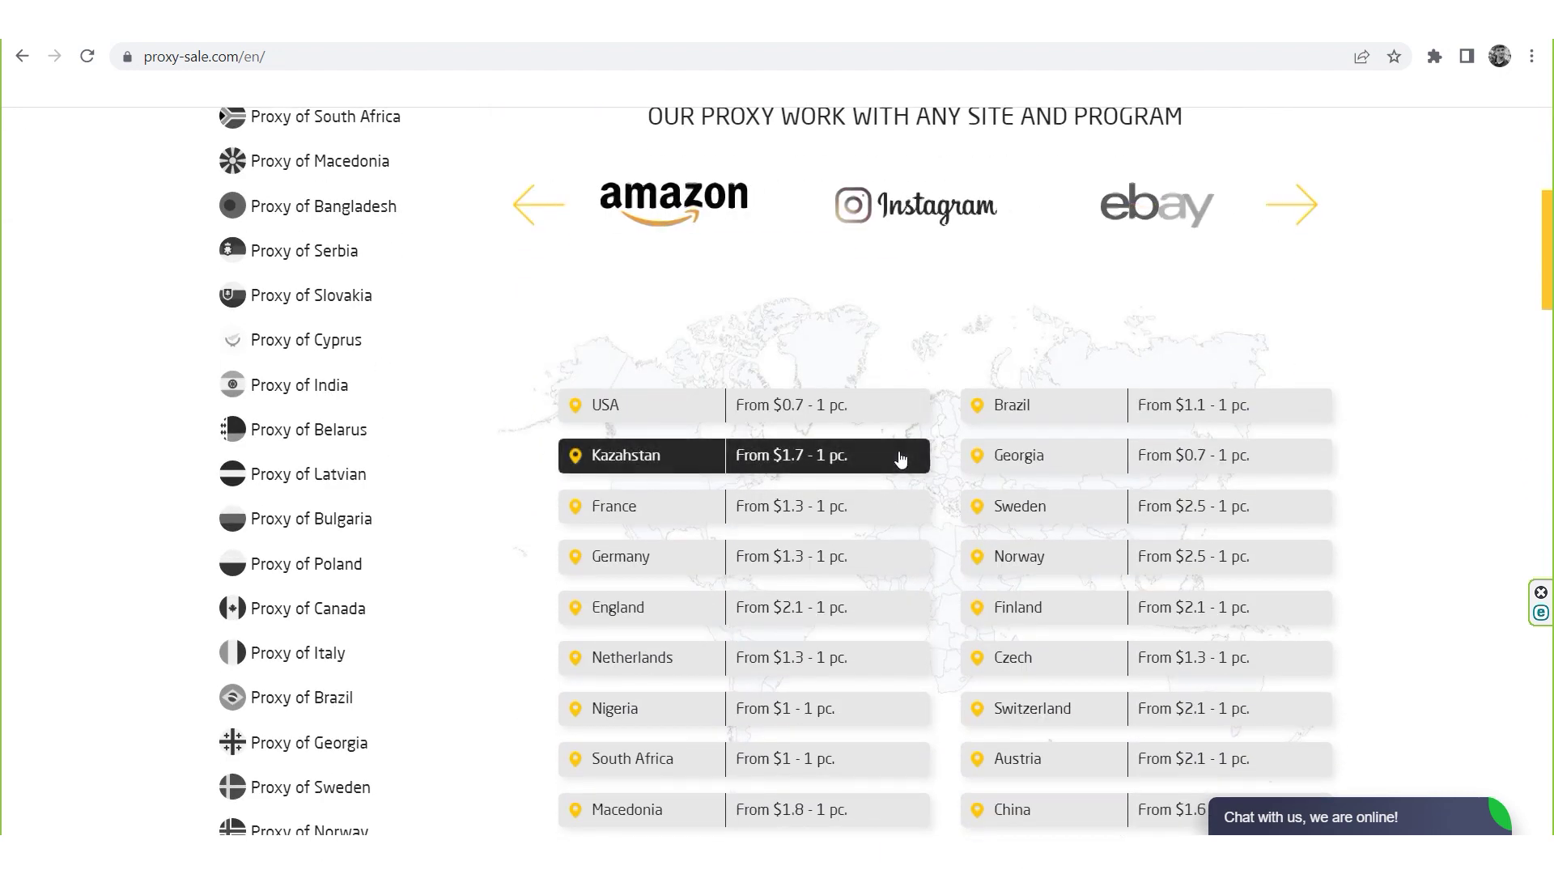
scroll(900, 459, "down", 5)
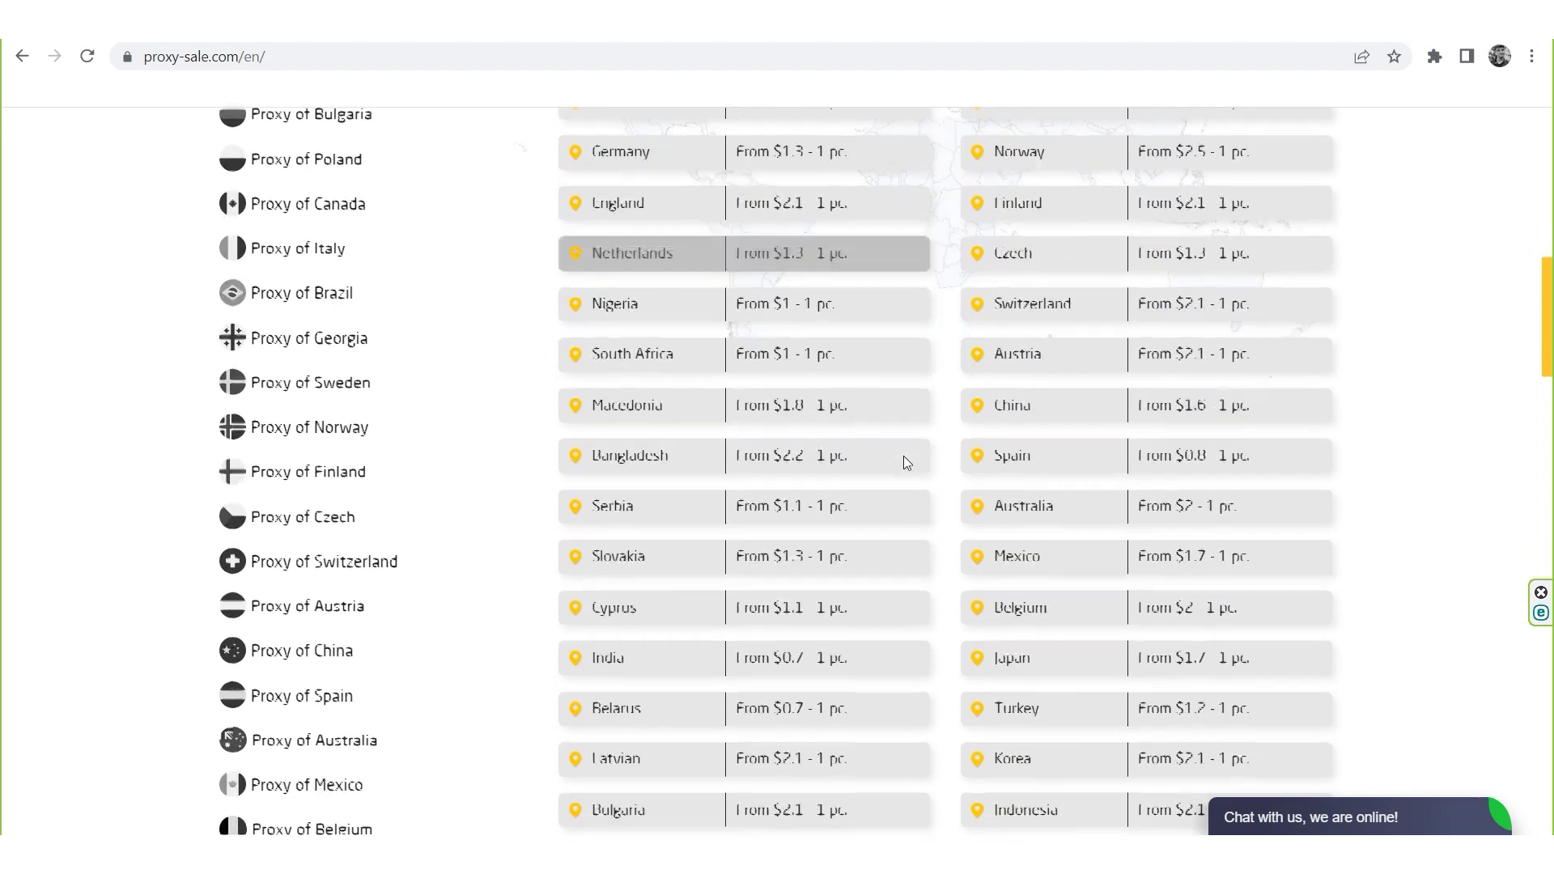
scroll(903, 455, "down", 5)
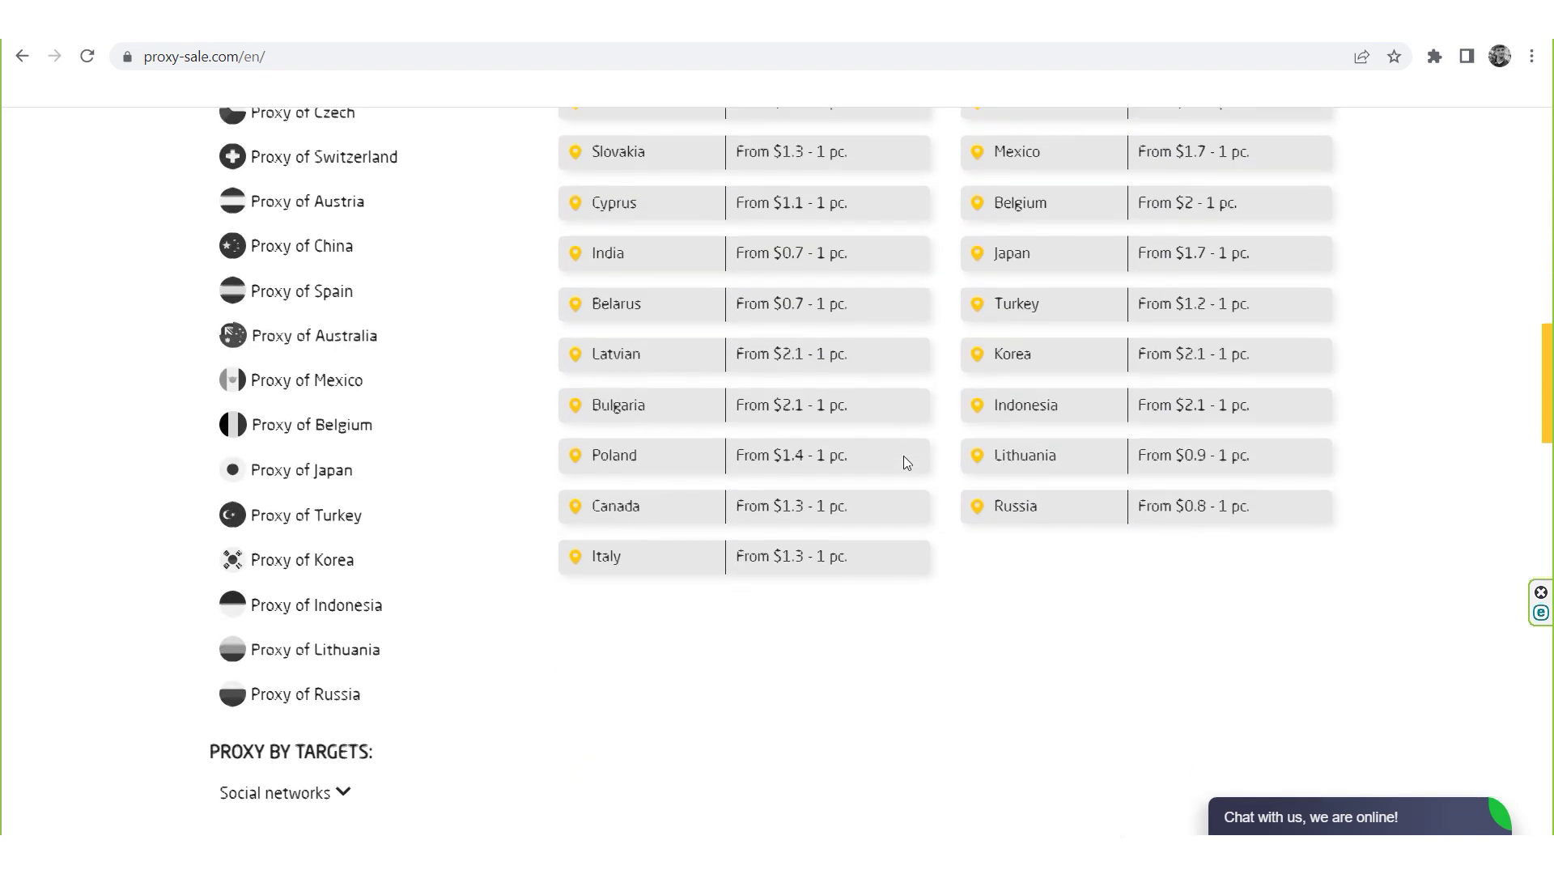
scroll(903, 455, "down", 5)
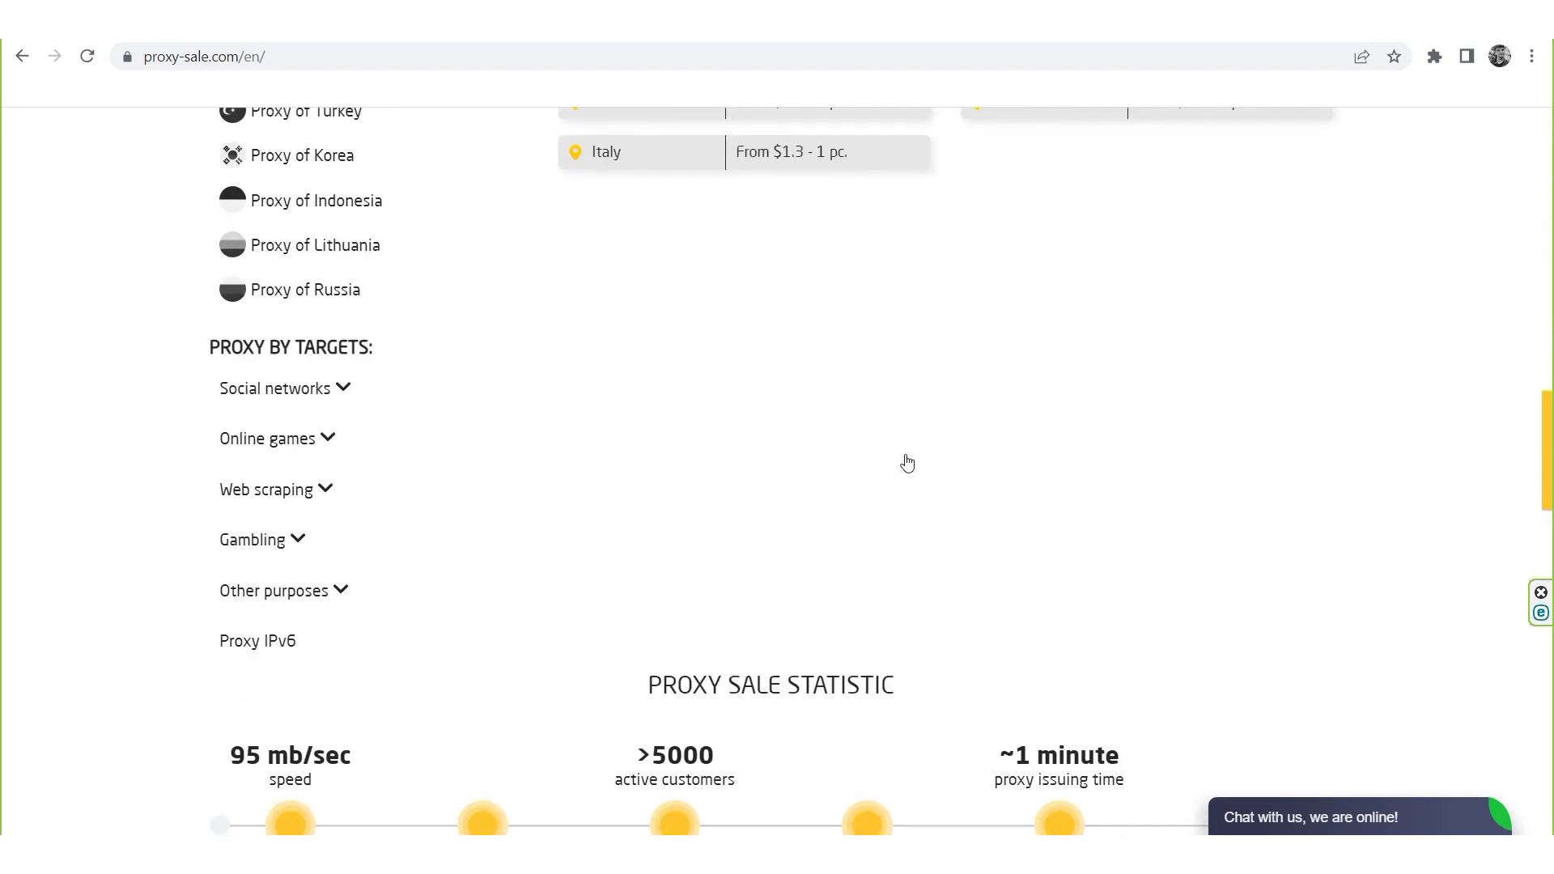
scroll(906, 462, "down", 6)
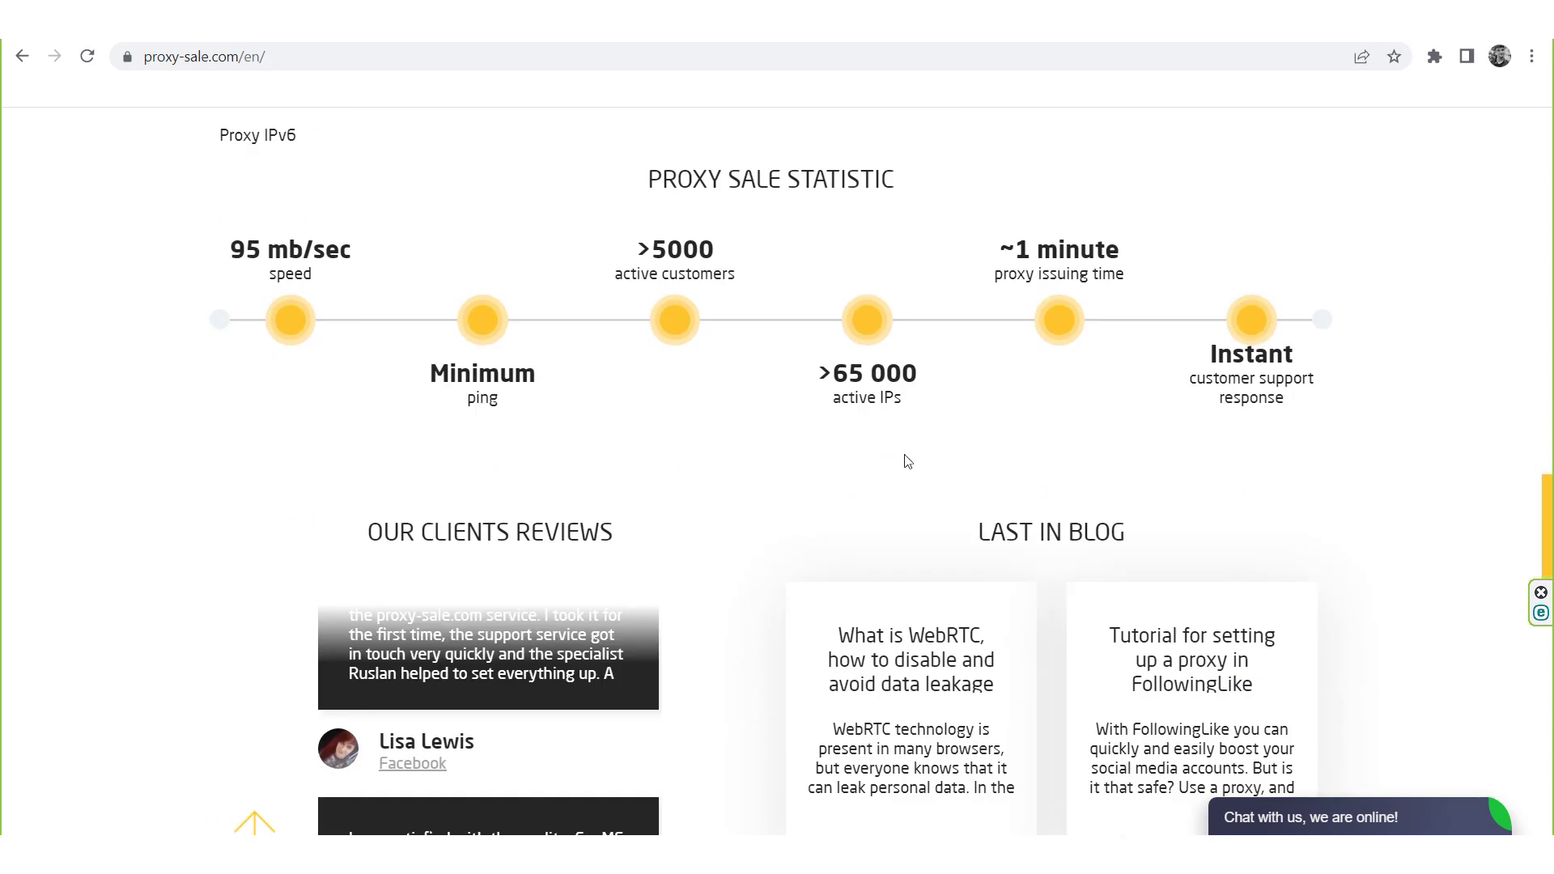
scroll(908, 461, "down", 4)
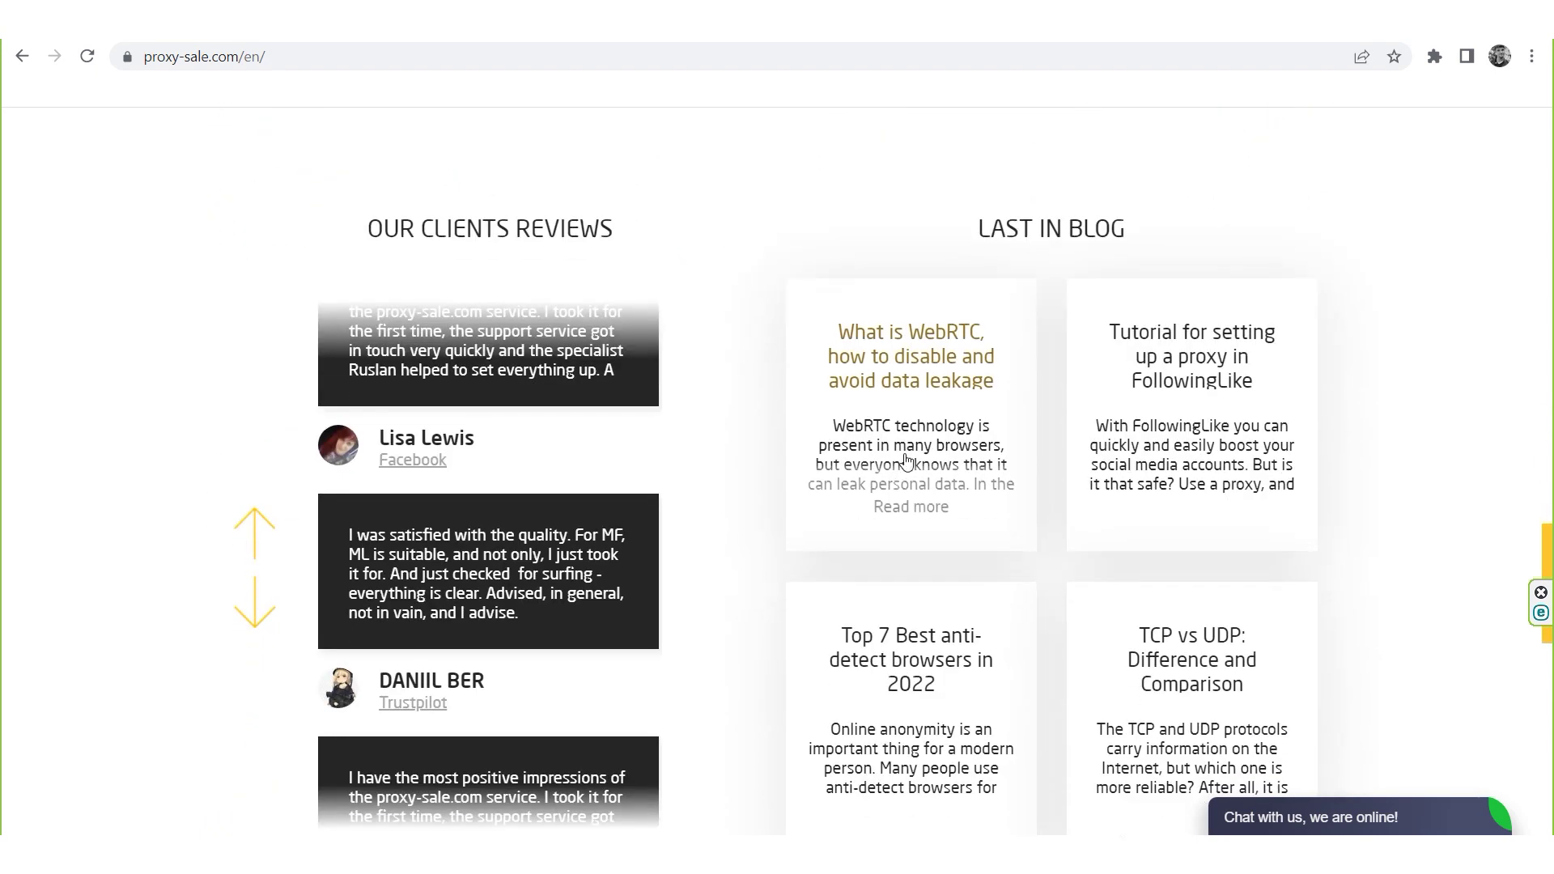
scroll(907, 462, "down", 2)
scroll(907, 461, "down", 5)
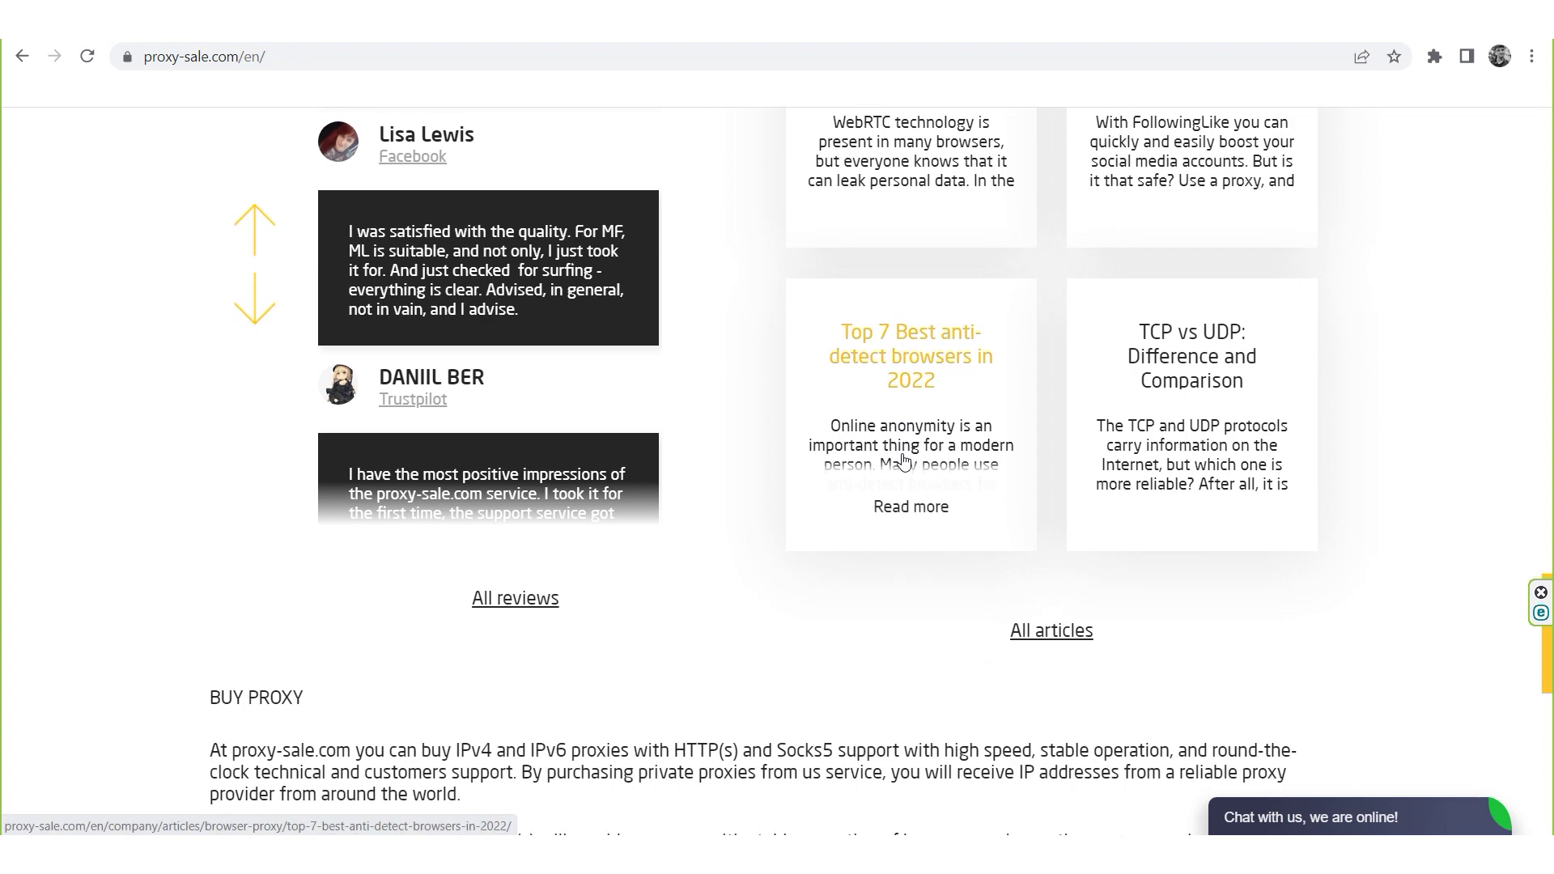
scroll(905, 461, "down", 6)
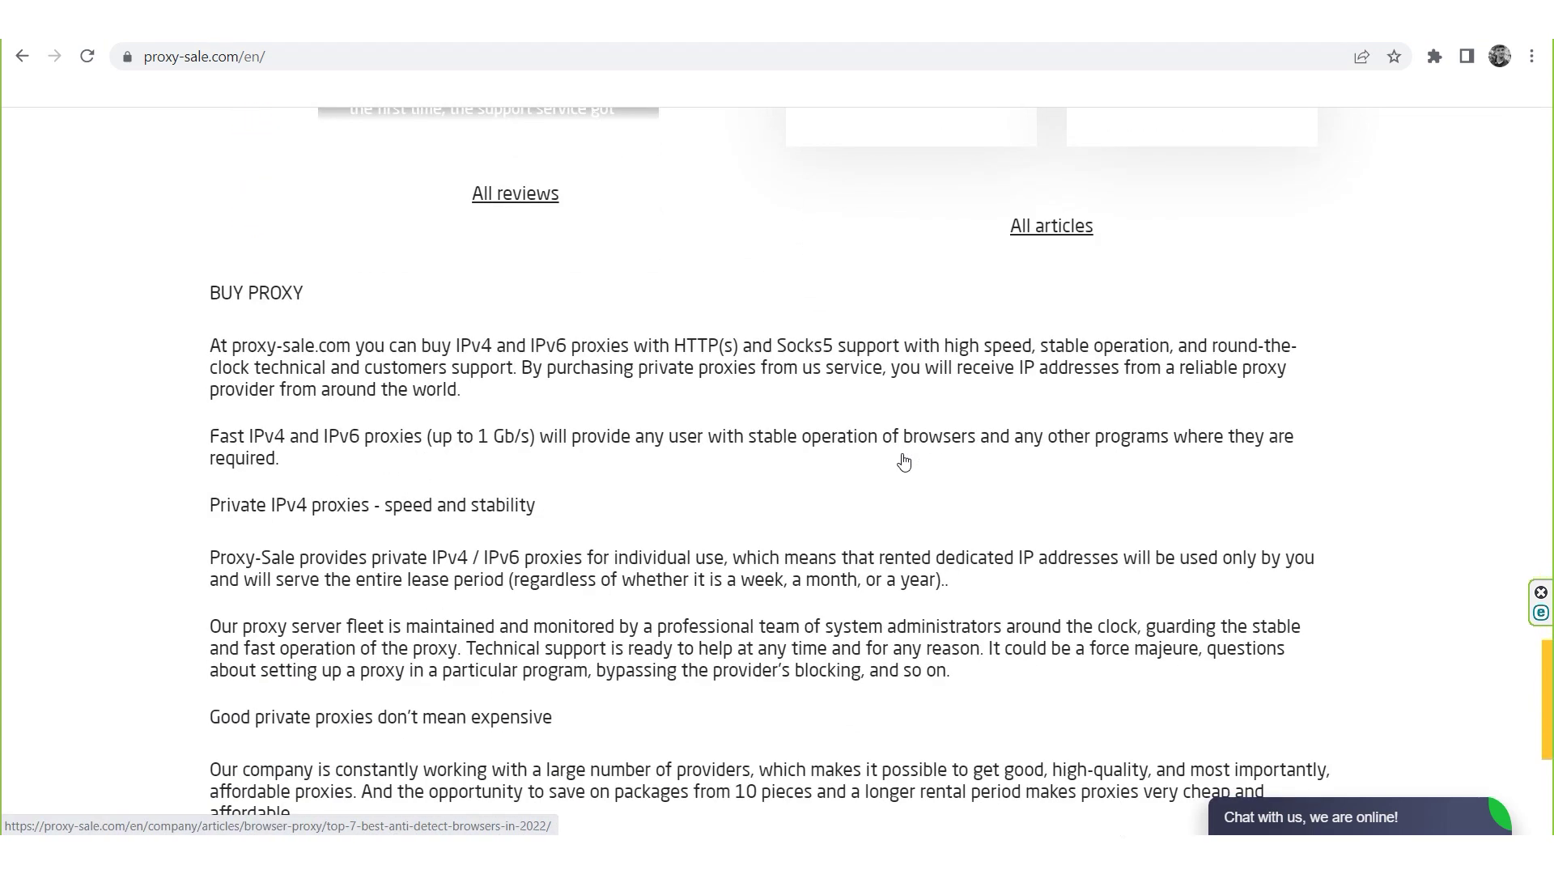